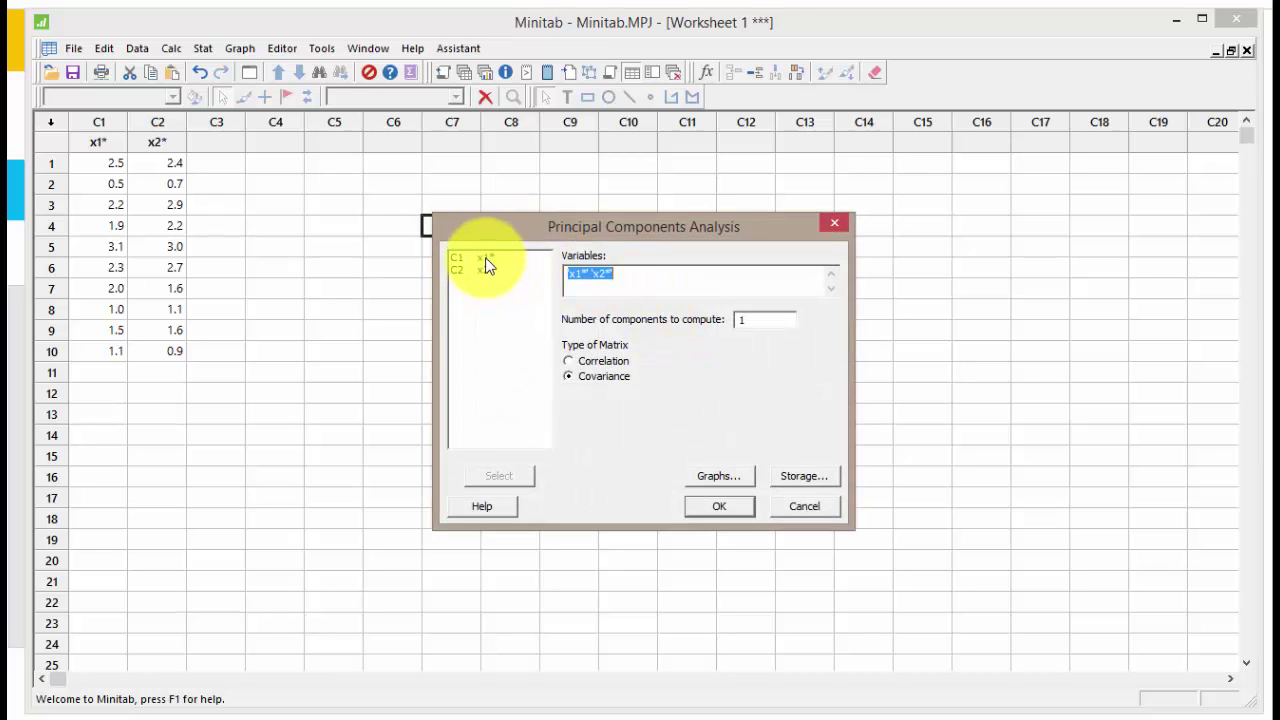
Set the number of components to 2 and enable the scree, score, loading, biplot and outlier graphs
left_click(765, 318)
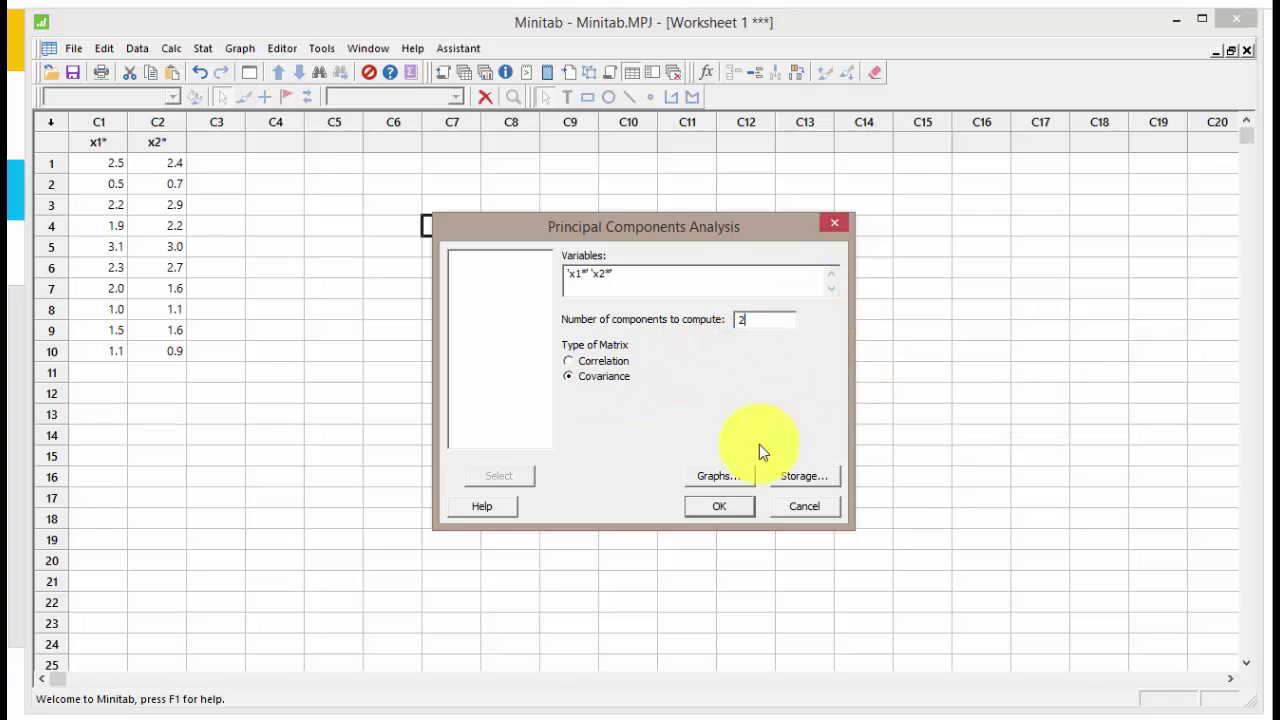
left_click(728, 478)
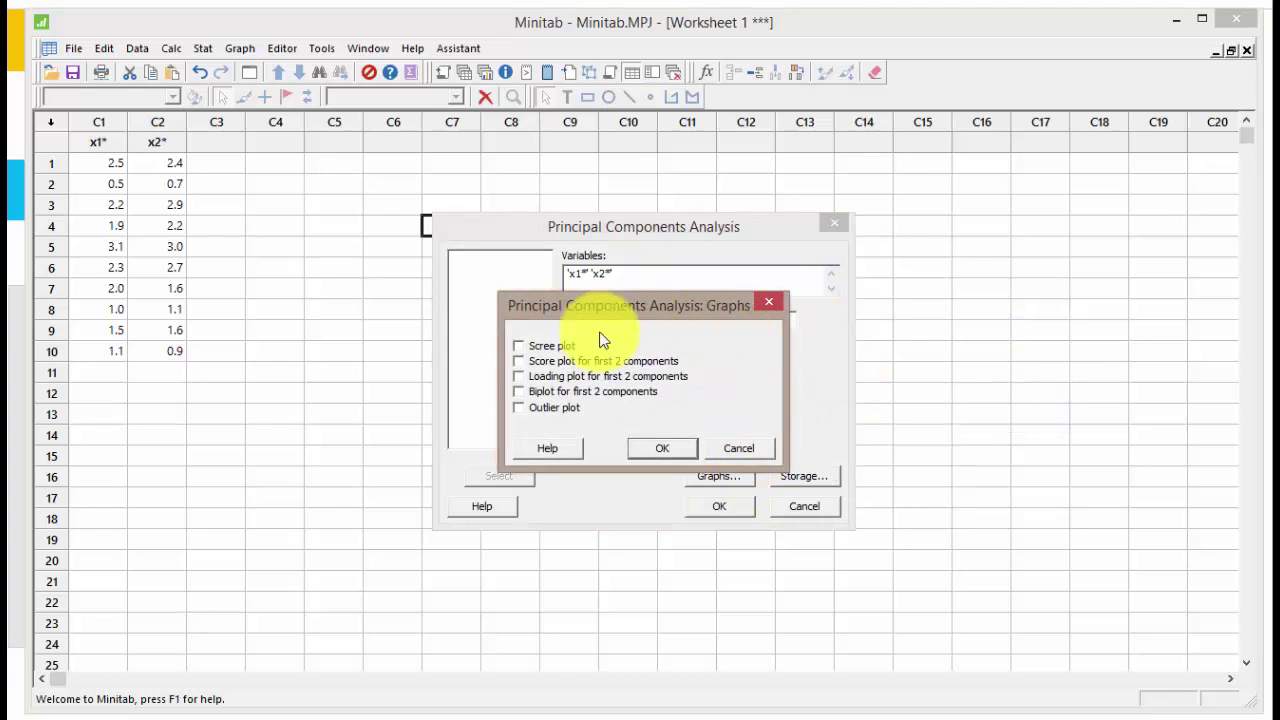
left_click(519, 346)
left_click(519, 362)
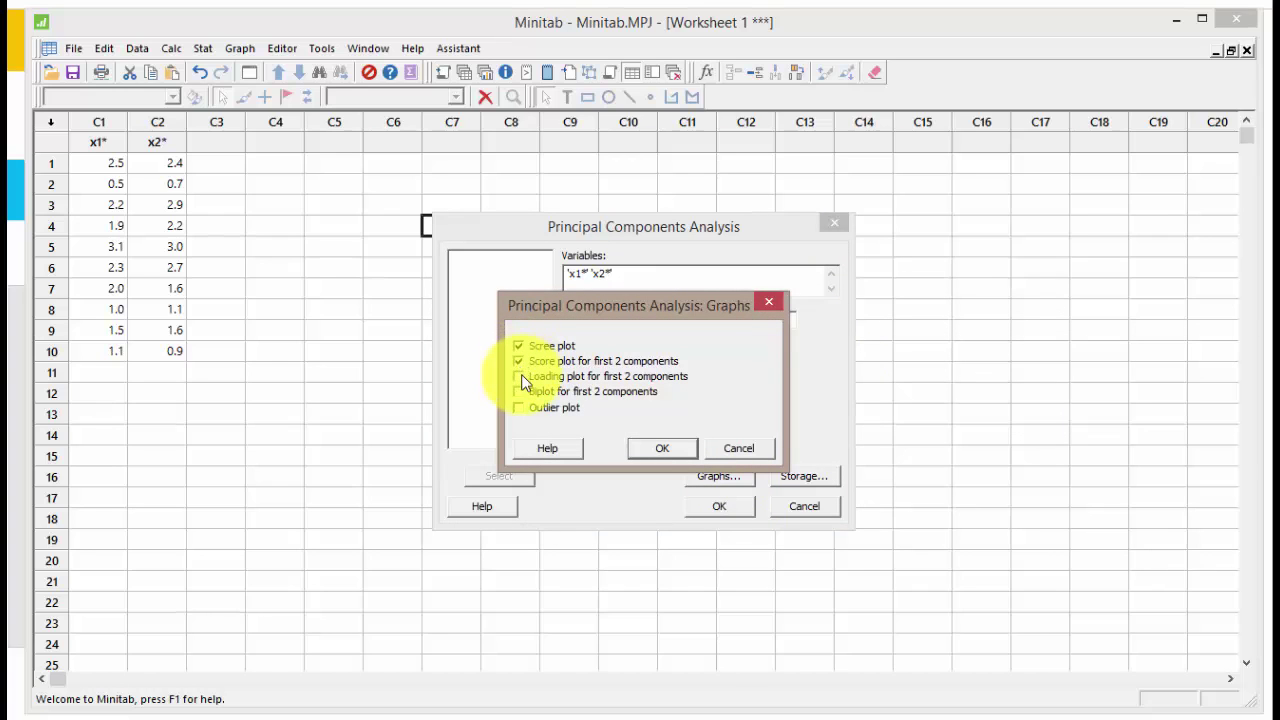
left_click(521, 377)
left_click(524, 391)
left_click(550, 407)
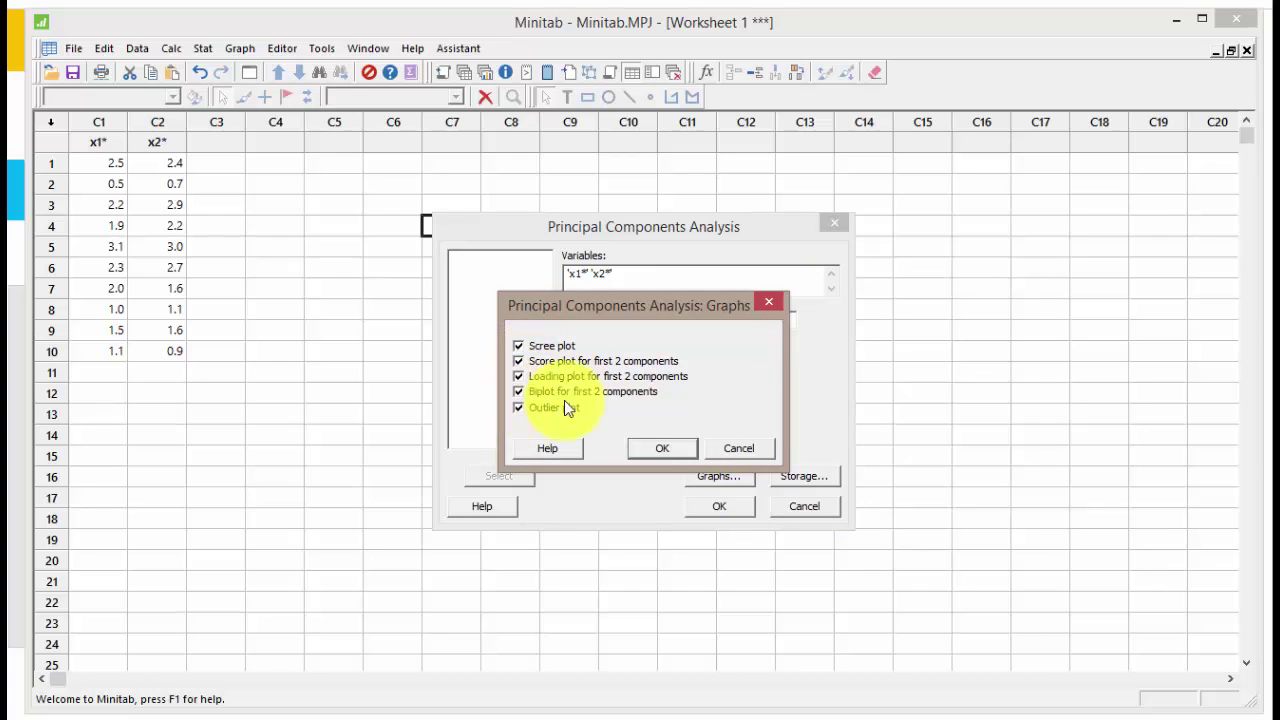
left_click(663, 449)
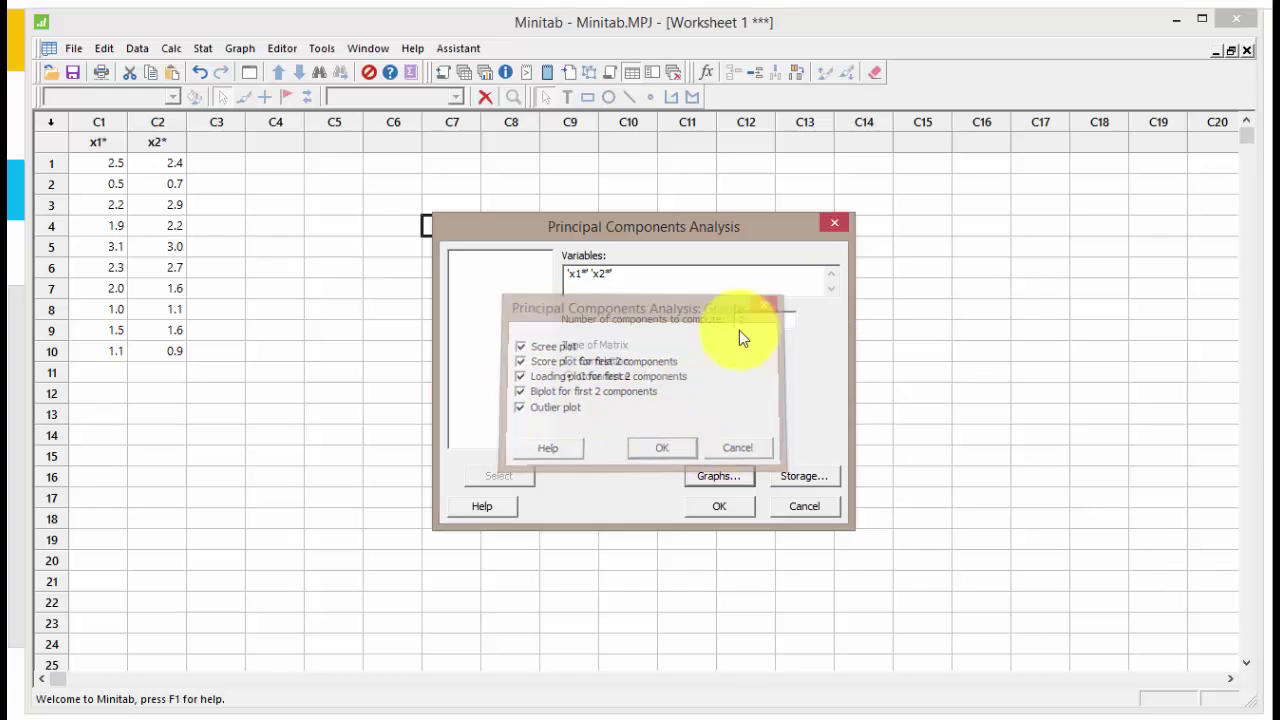
Store the coefficients in C3 C4 and the scores in C5 C6, and run the principal components analysis
left_click(812, 476)
left_click_drag(686, 244, 748, 238)
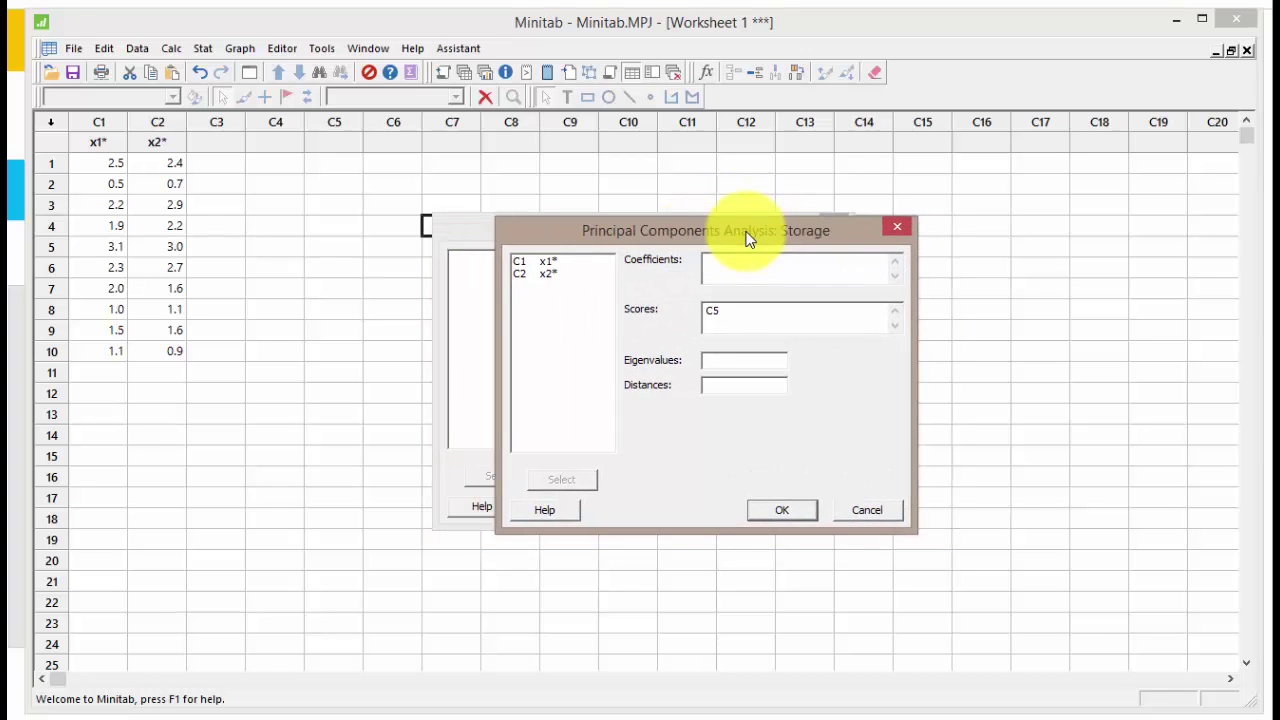
left_click(658, 259)
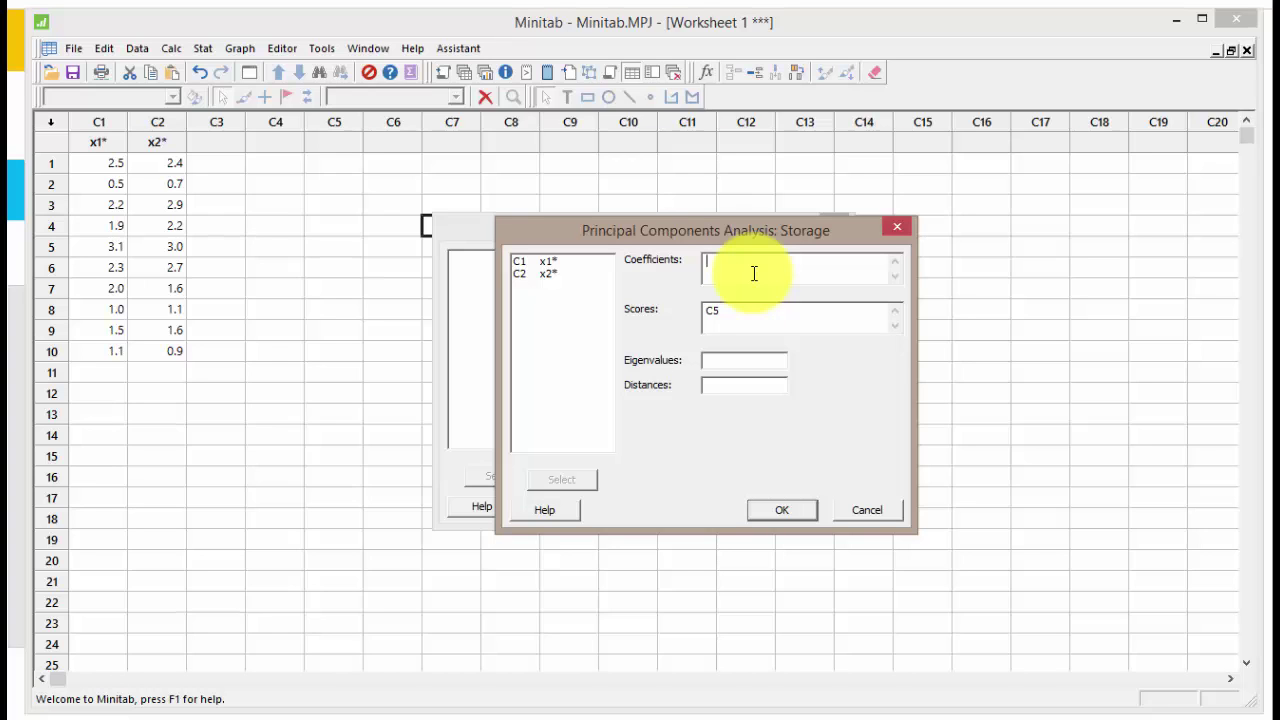
type("C3 C4")
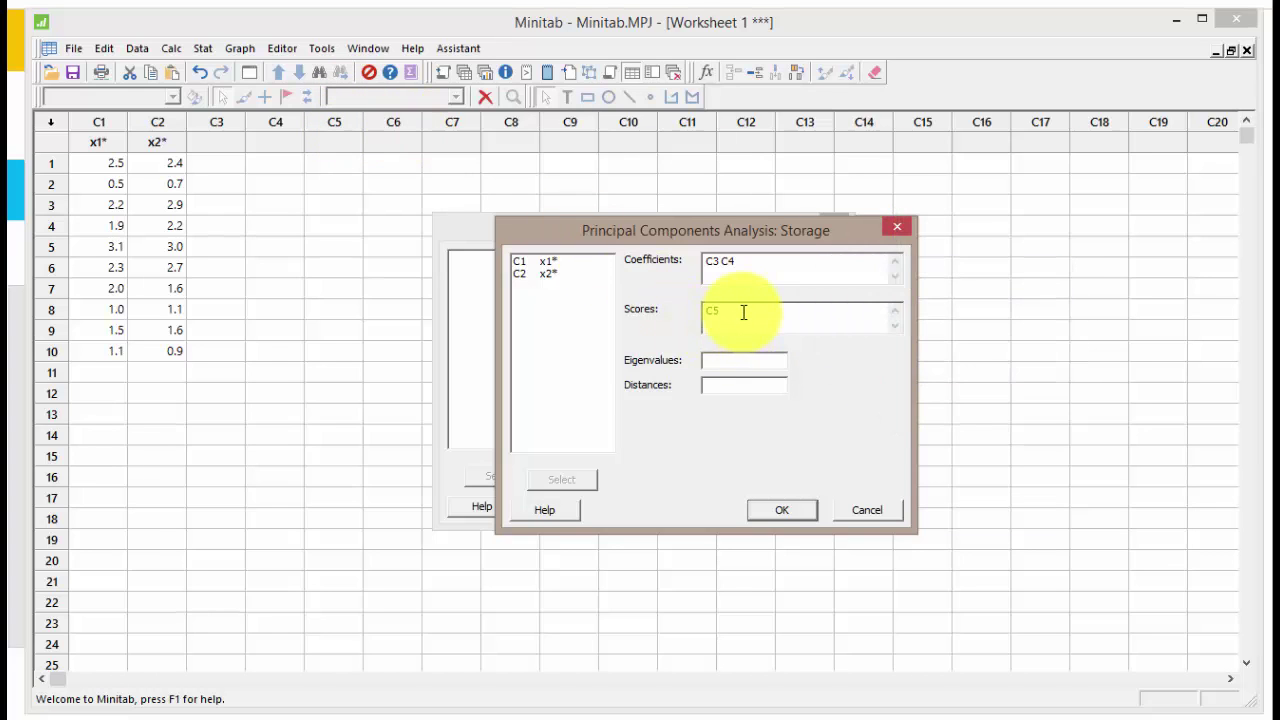
type("C6")
left_click(722, 360)
left_click(762, 505)
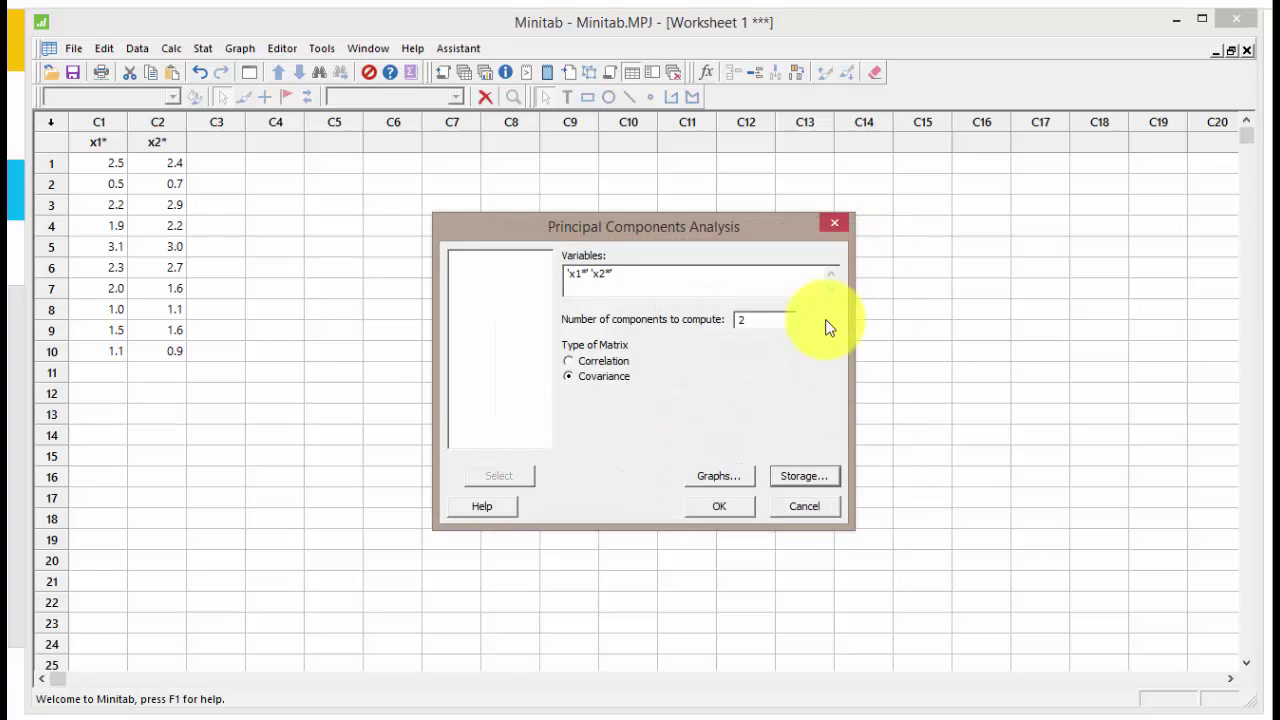
left_click(724, 507)
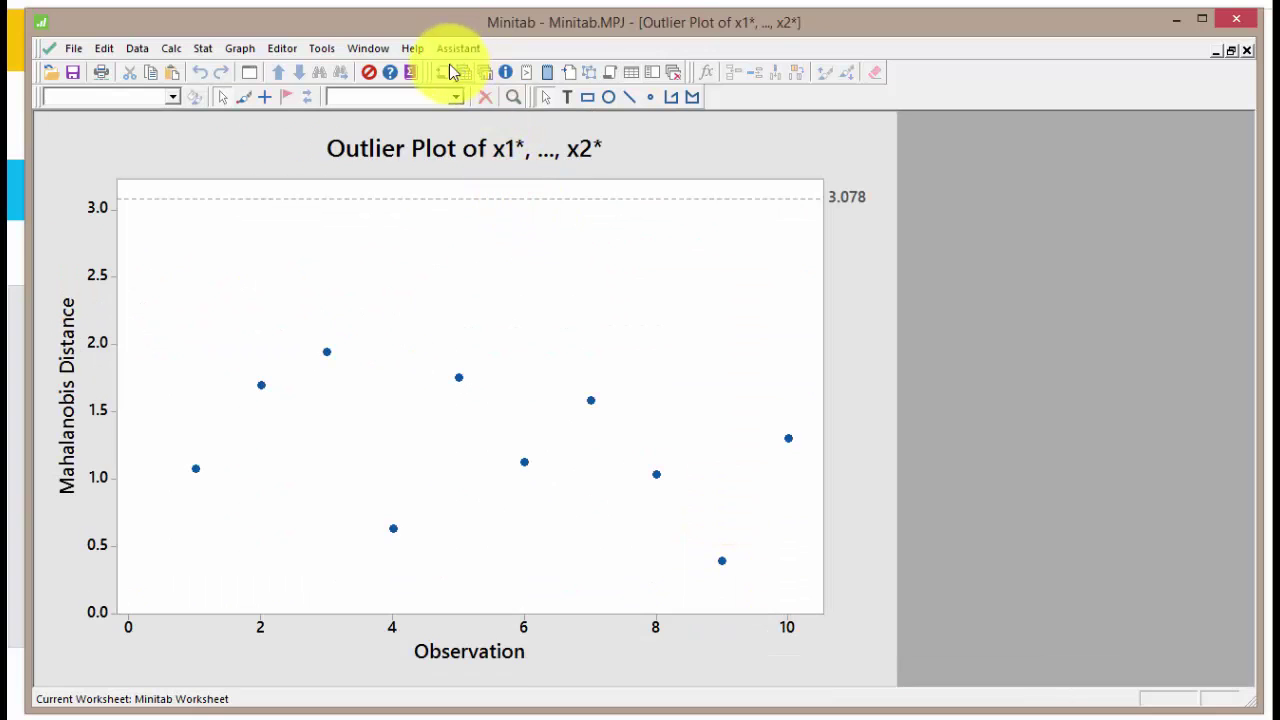
Examine the eigenvalues, proportions, cumulative values and component coefficients in the session output
left_click(443, 73)
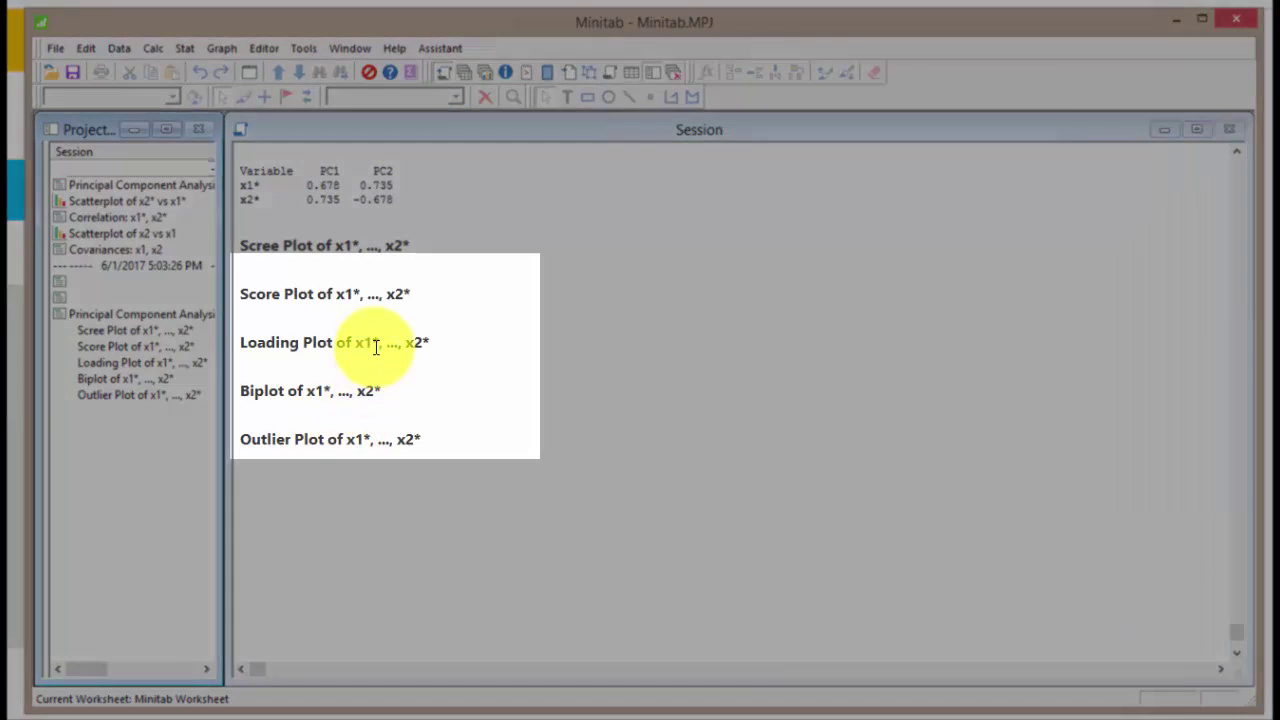
scroll(376, 347, "up", 5)
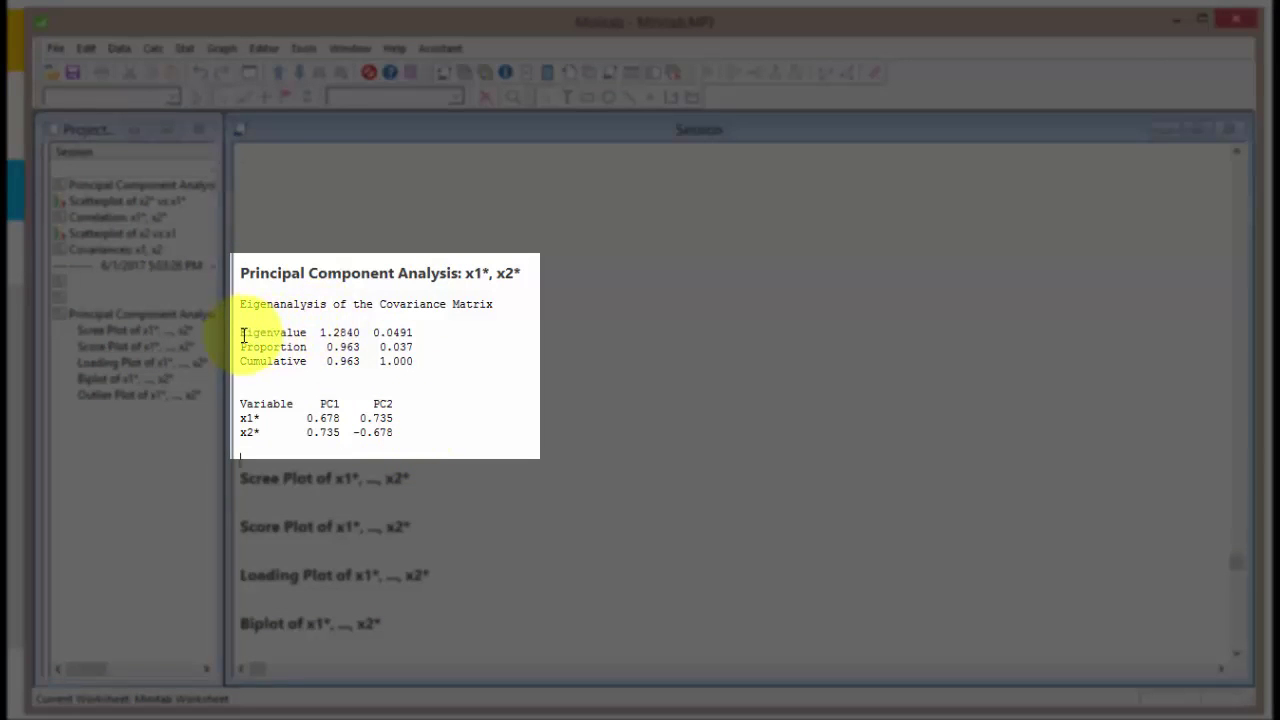
left_click_drag(242, 336, 440, 337)
left_click(486, 359)
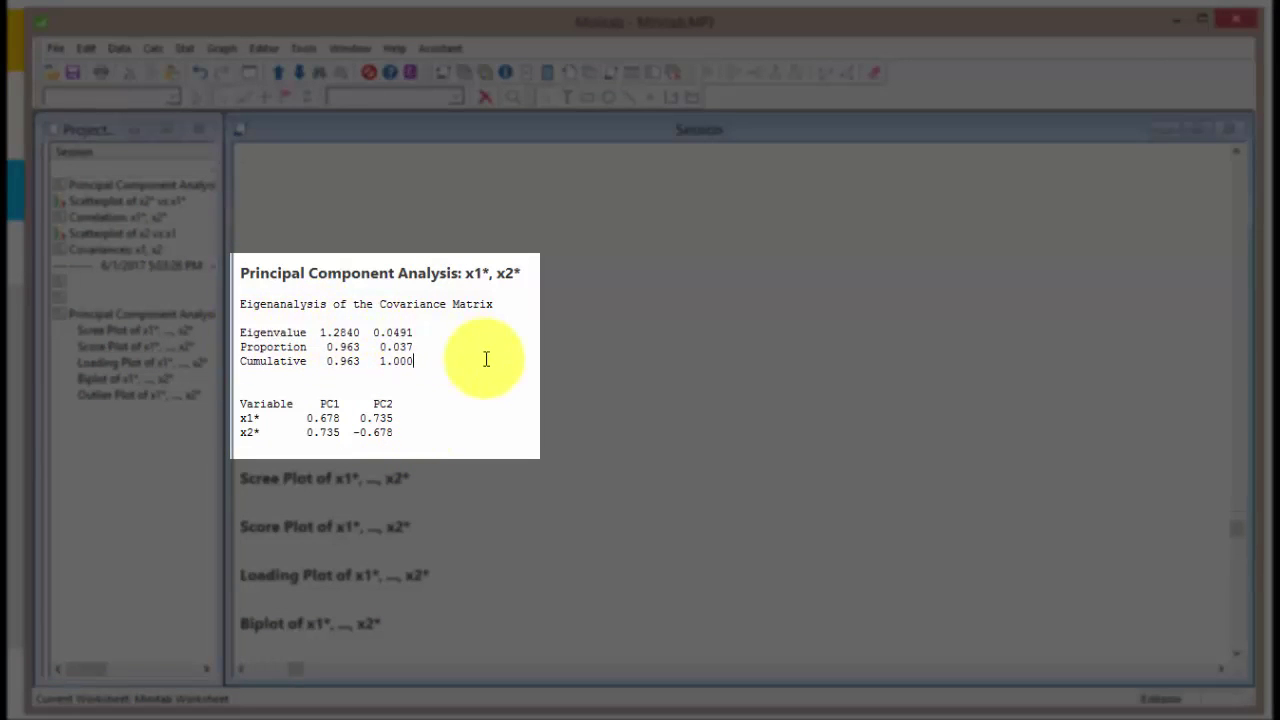
left_click_drag(315, 334, 426, 334)
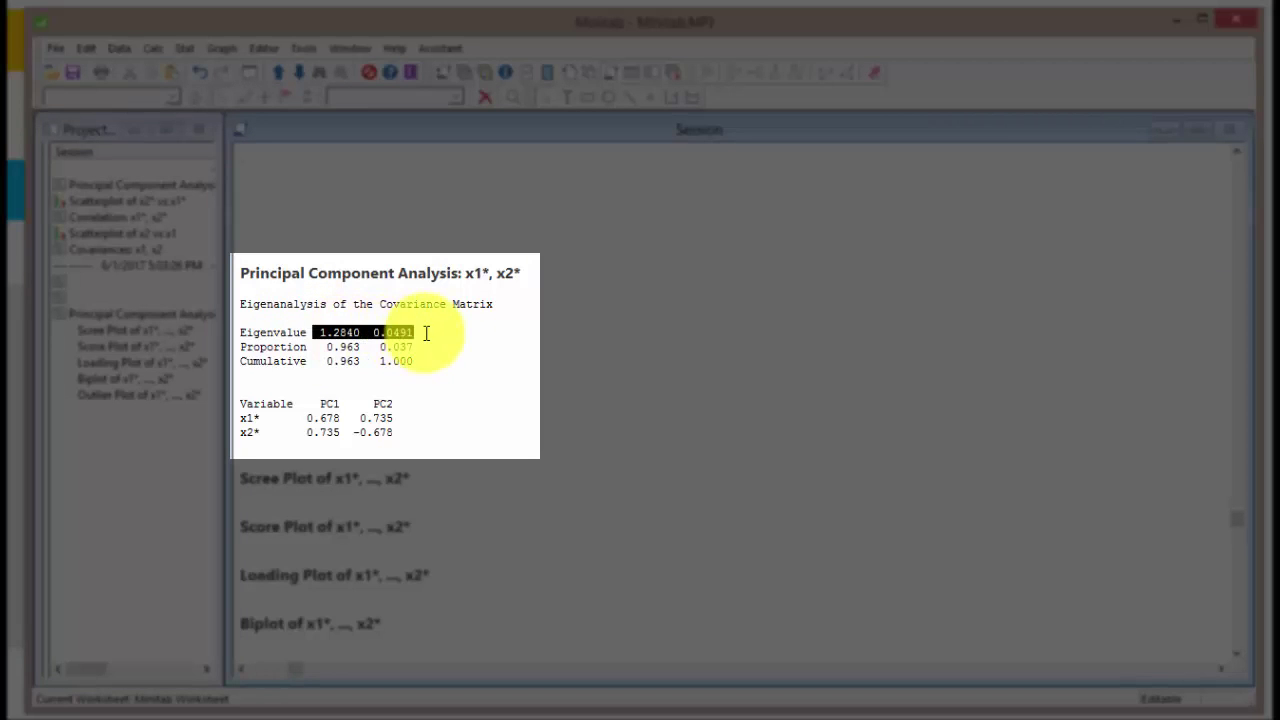
left_click(436, 352)
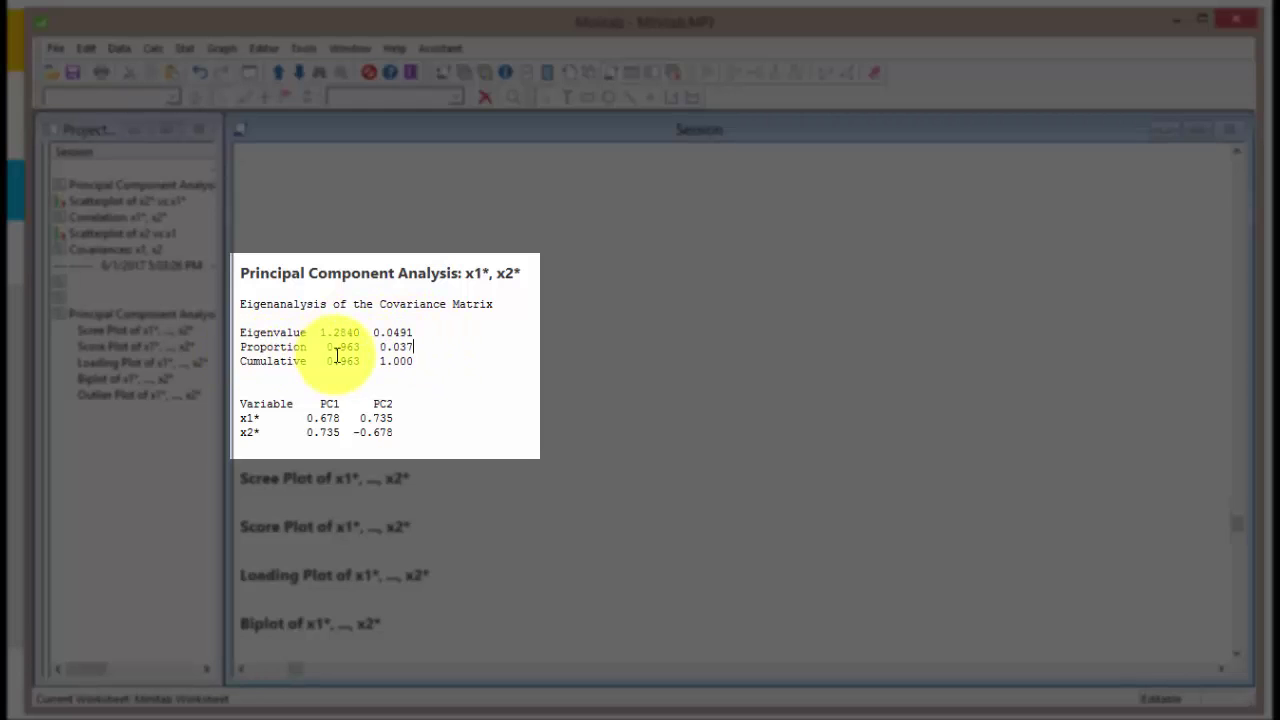
left_click_drag(321, 347, 423, 358)
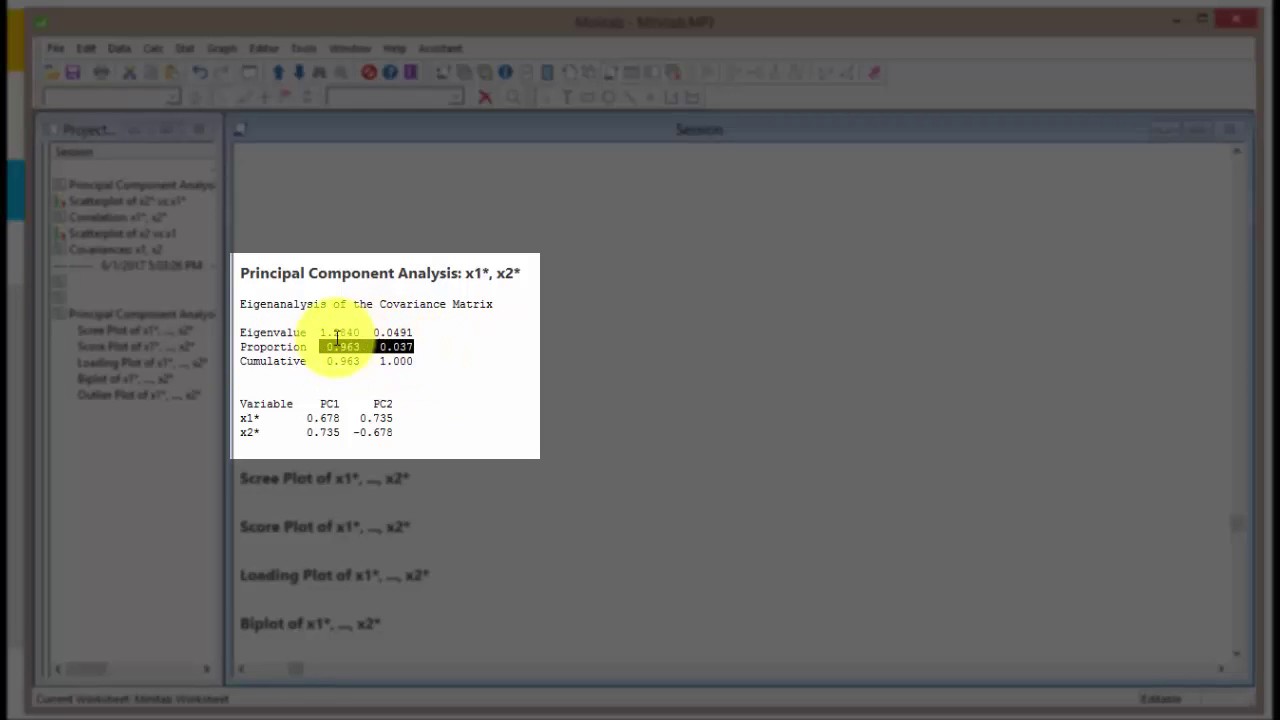
left_click_drag(314, 332, 418, 334)
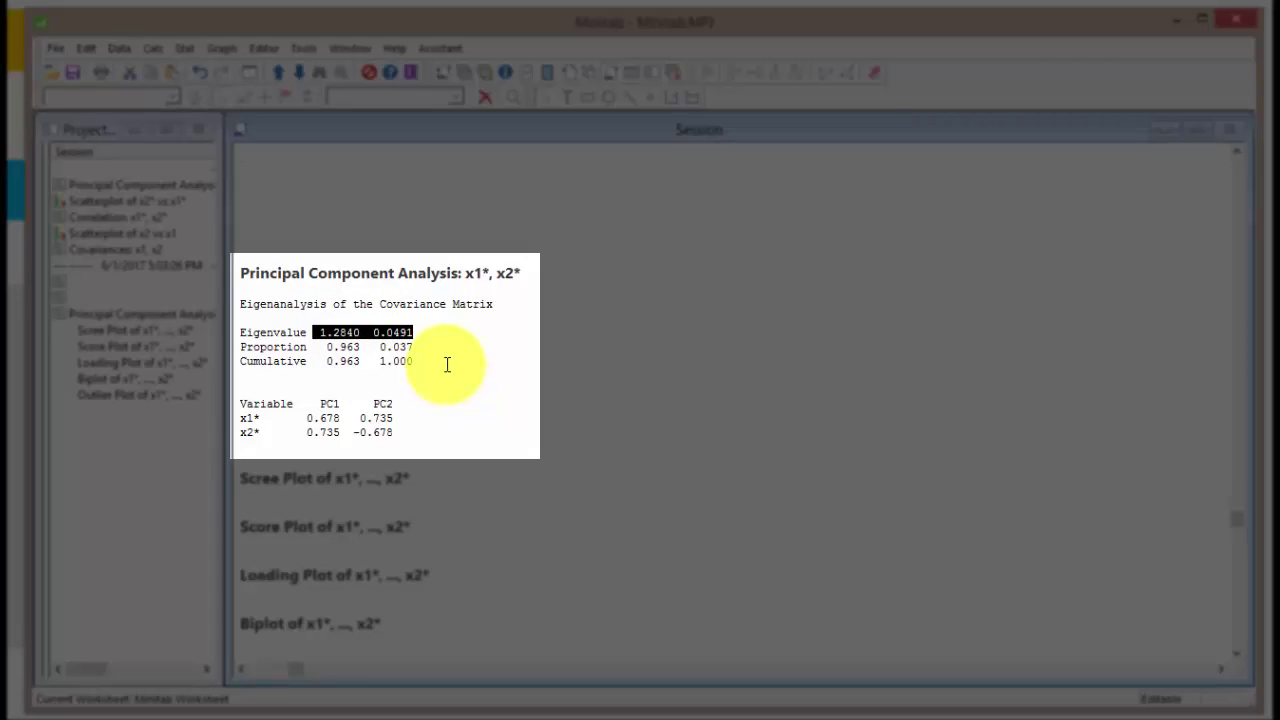
left_click(447, 362)
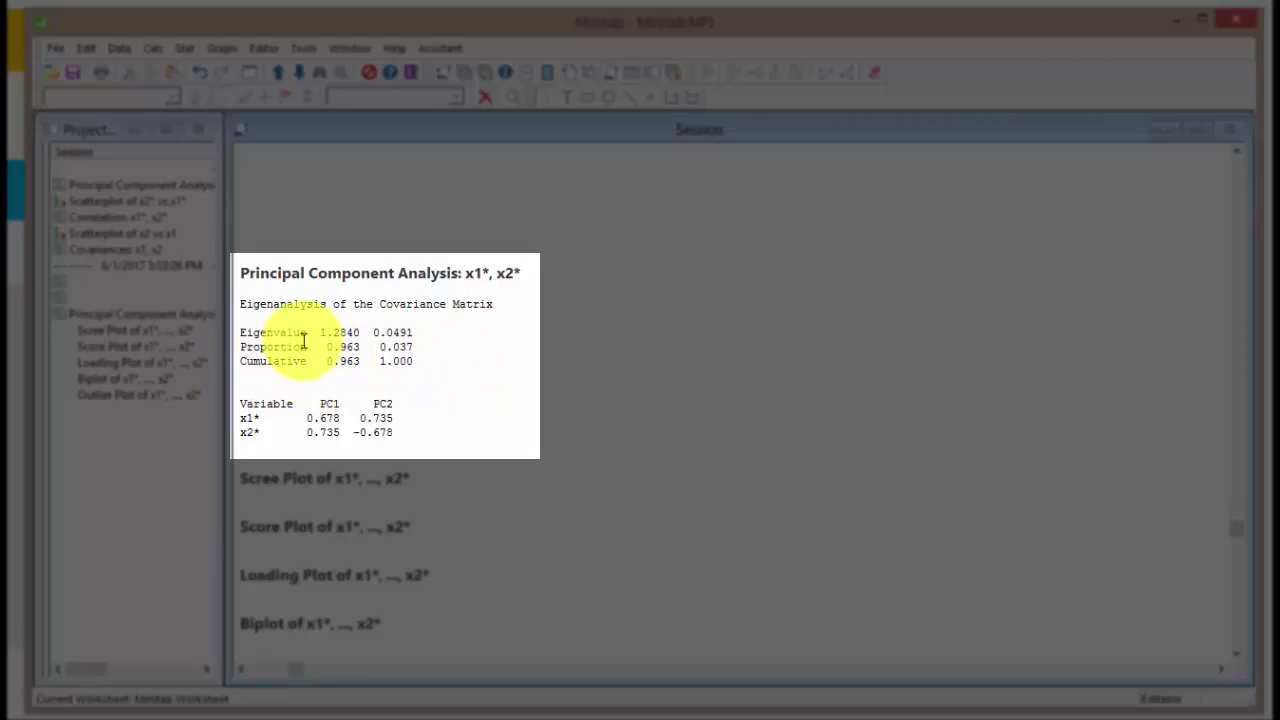
left_click_drag(320, 347, 369, 349)
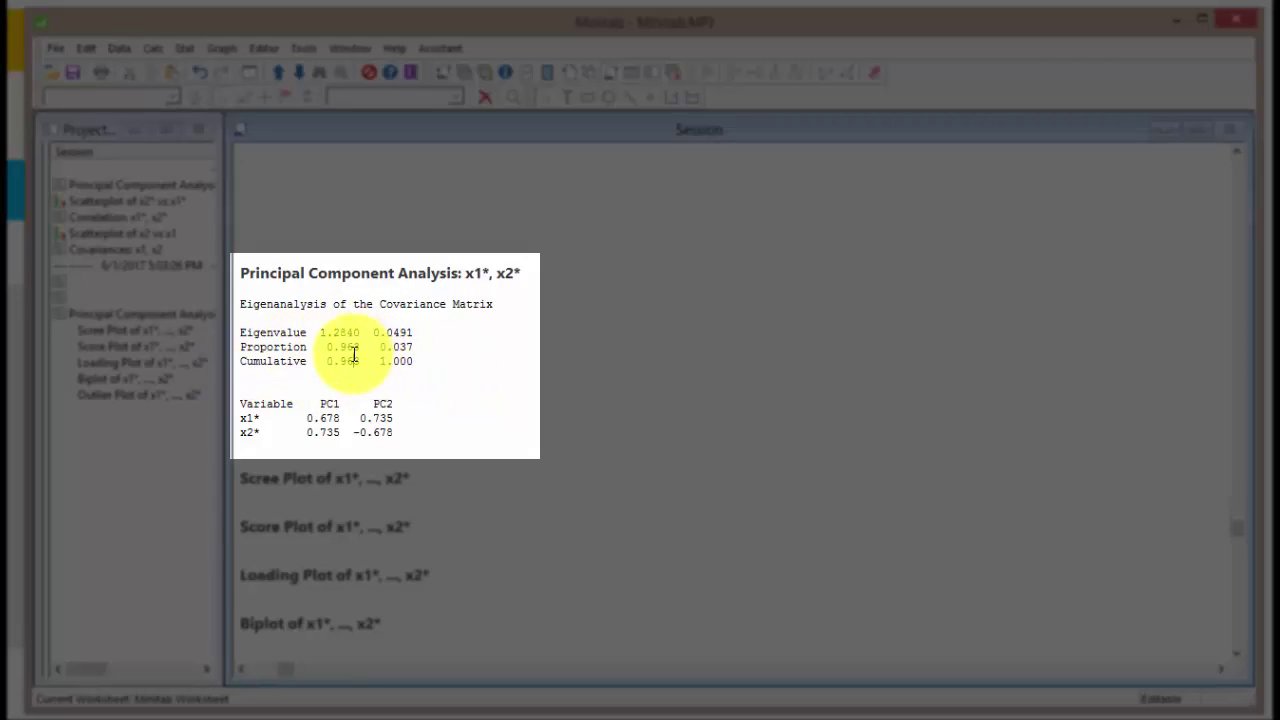
left_click(297, 406)
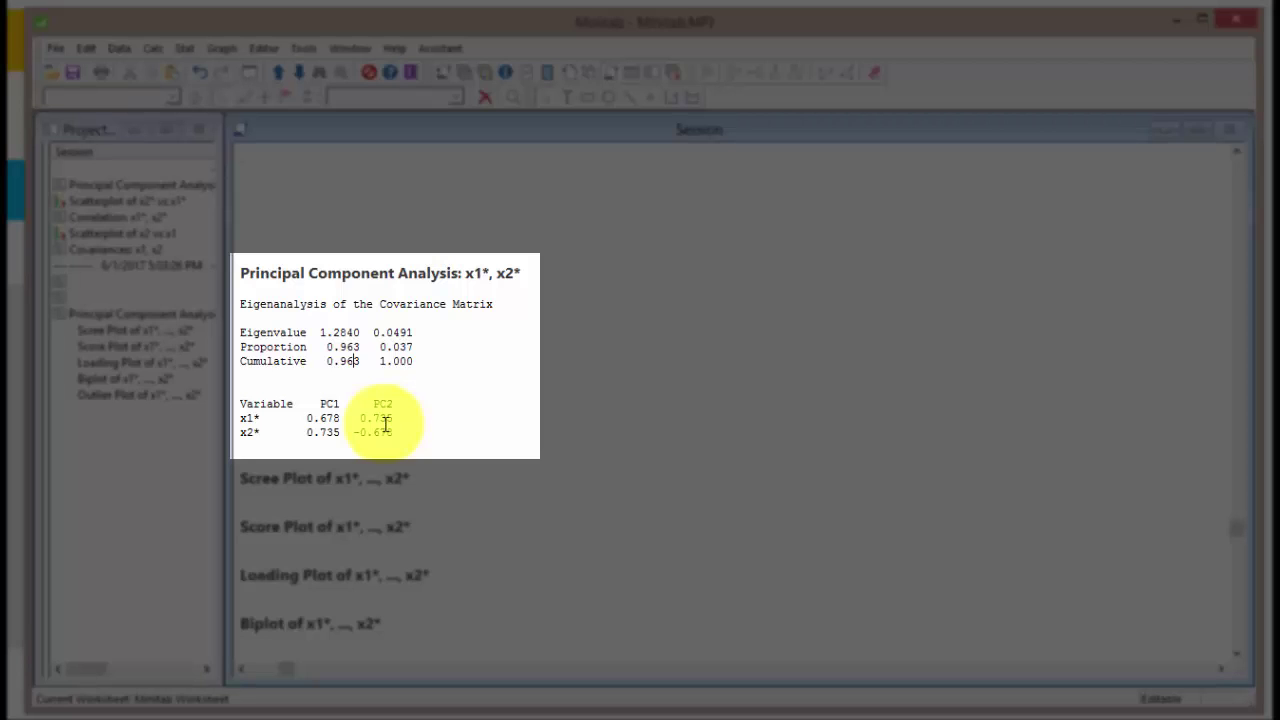
Compare the coefficients and scores stored in worksheet columns C3 to C6 with the coefficient table in the session output
left_click(632, 76)
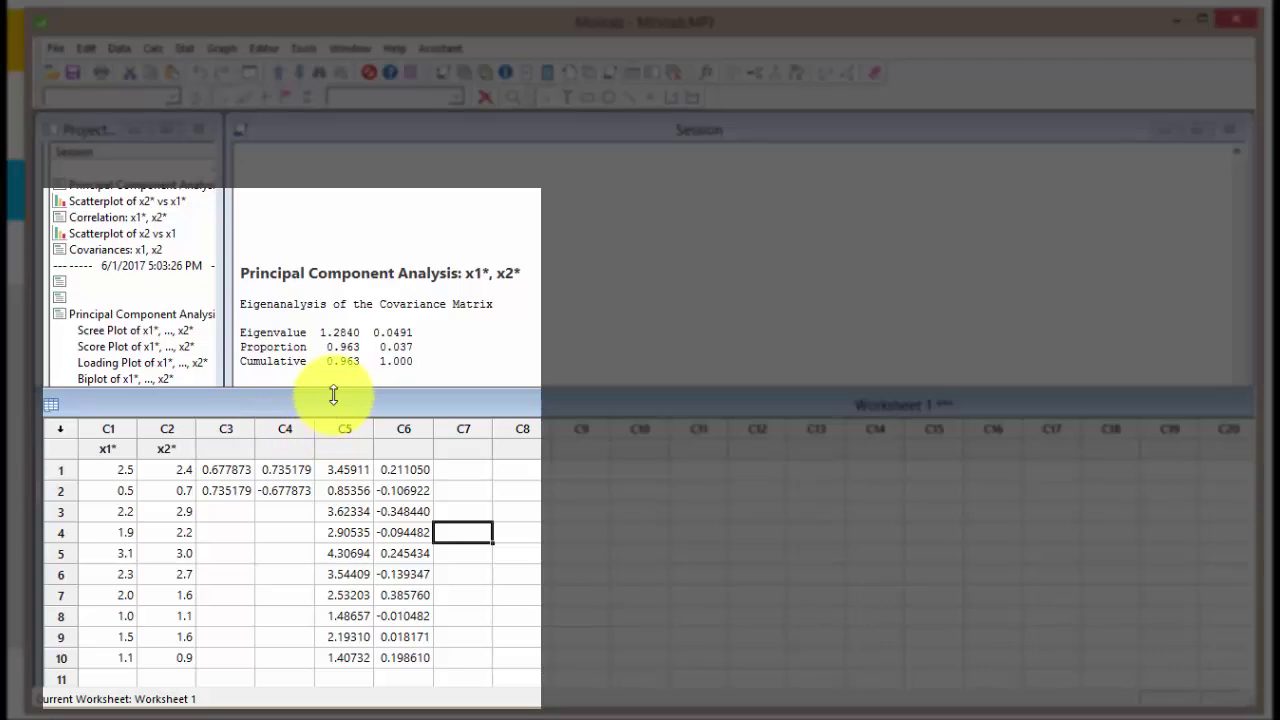
left_click(369, 294)
scroll(552, 285, "down", 3)
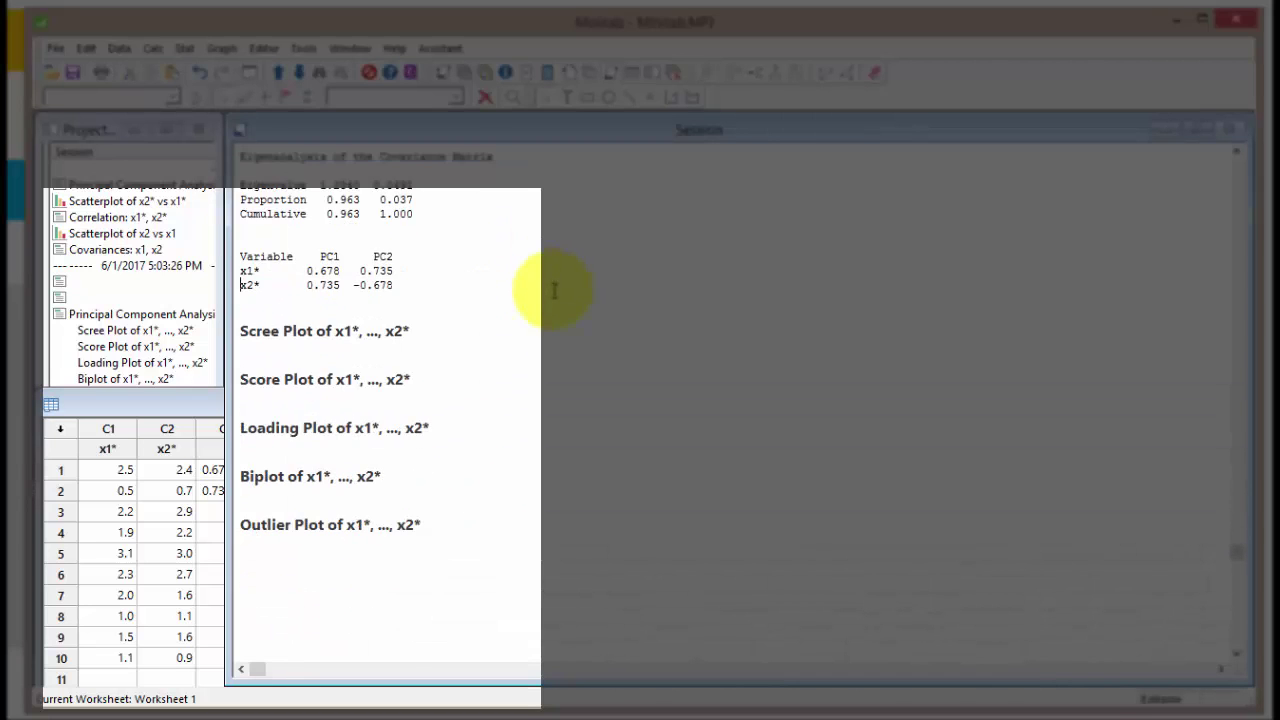
scroll(552, 282, "up", 1)
left_click(183, 415)
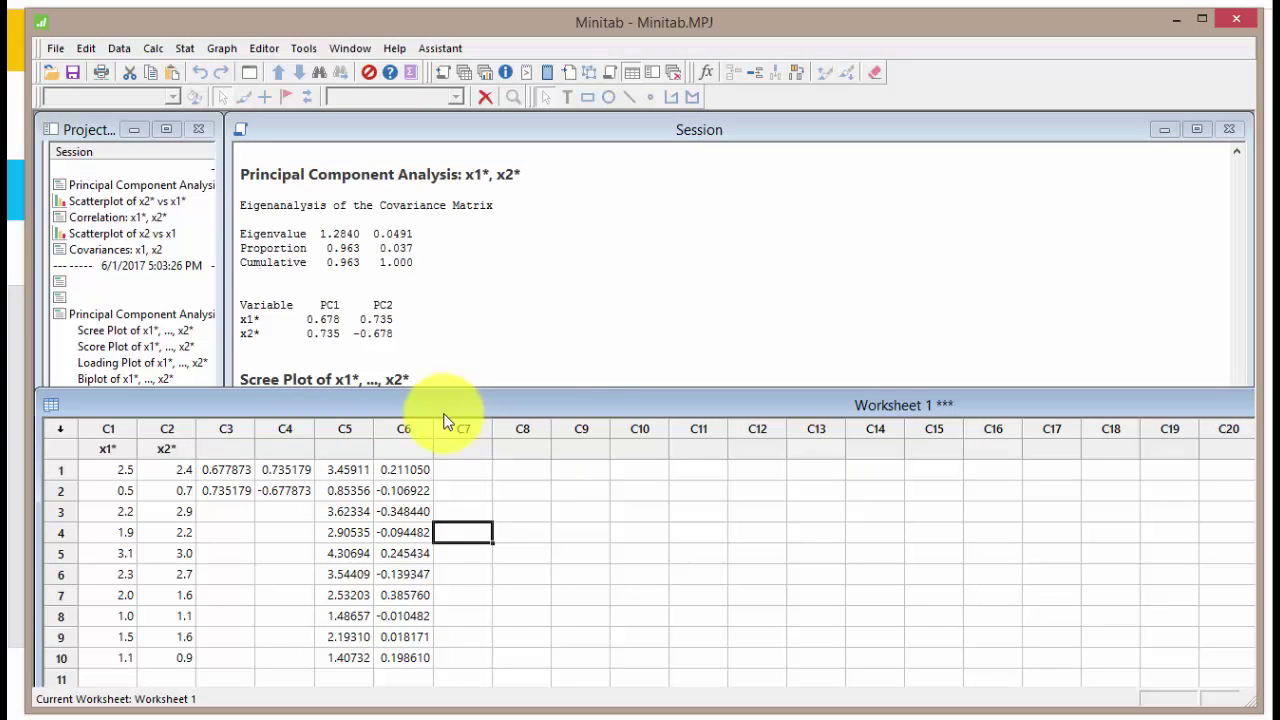
Bring up the Outlier Plot of x1*, ..., x2*, inspect it and close the graph
left_click(346, 48)
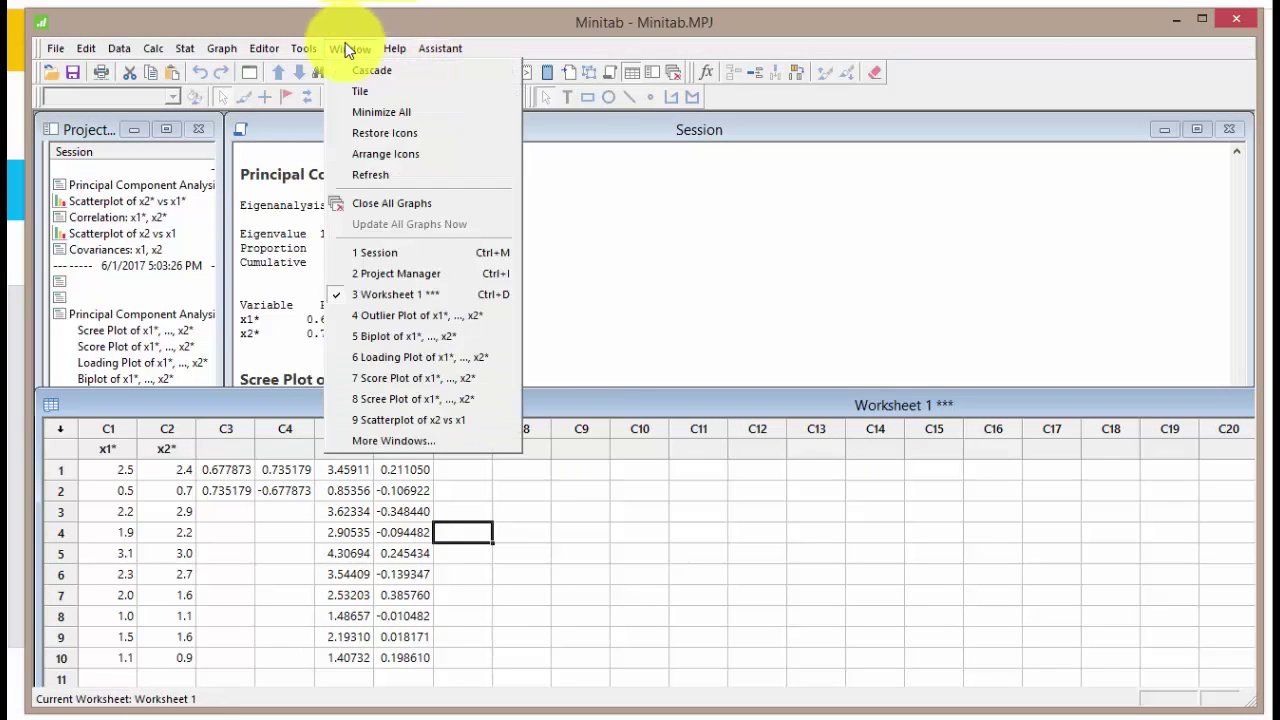
left_click(412, 318)
left_click_drag(489, 377, 485, 150)
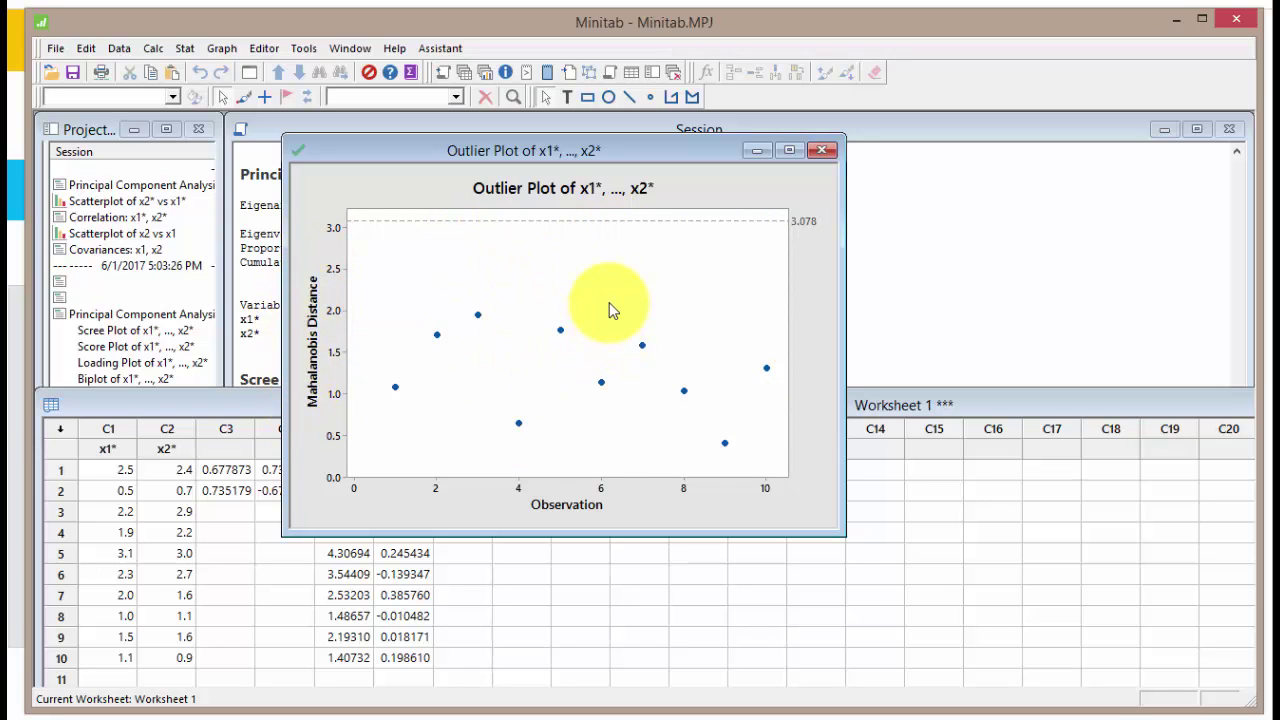
left_click(821, 150)
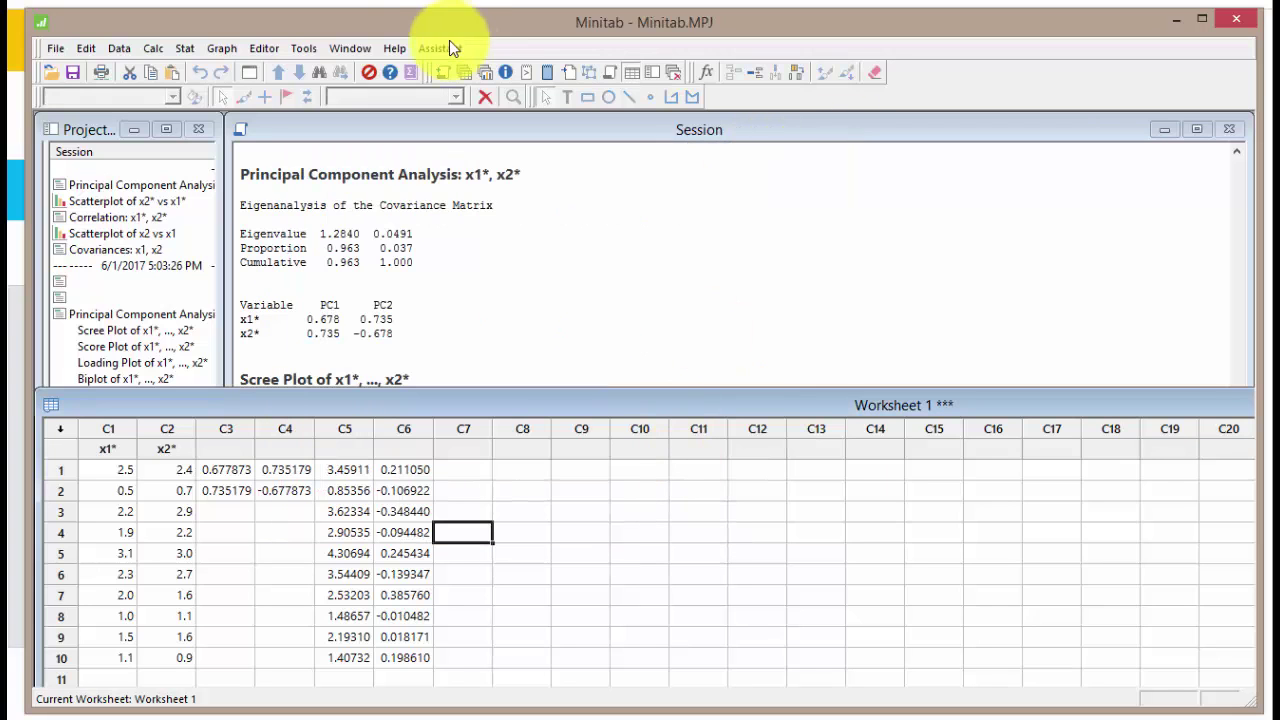
Open the Score Plot of x1*, ..., x2* and give its Y and X axes the same scale range
left_click(350, 48)
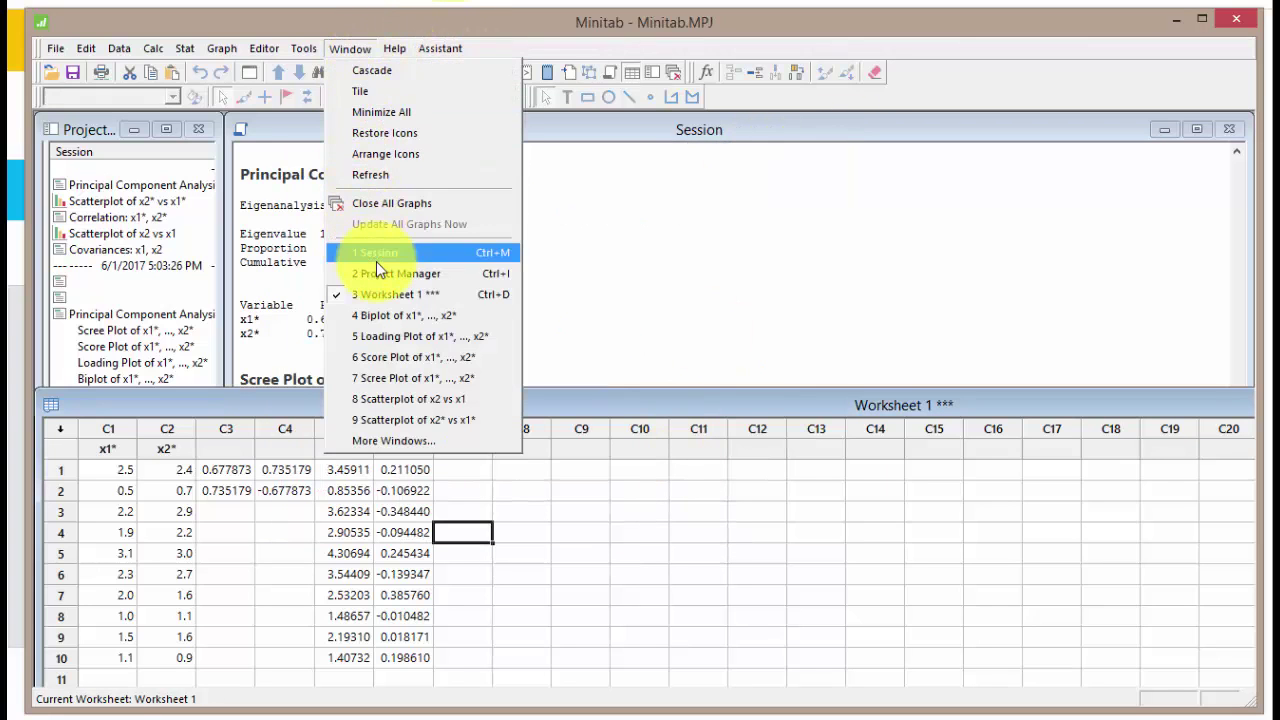
left_click(399, 357)
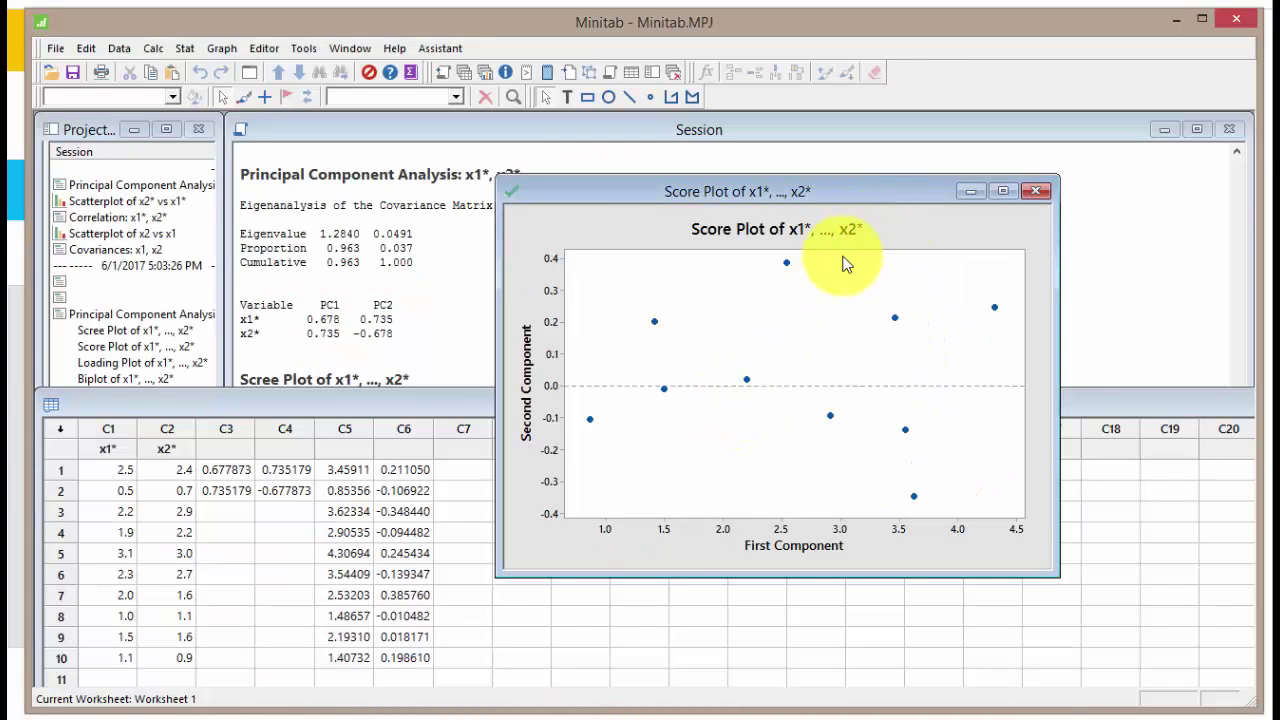
right_click(554, 484)
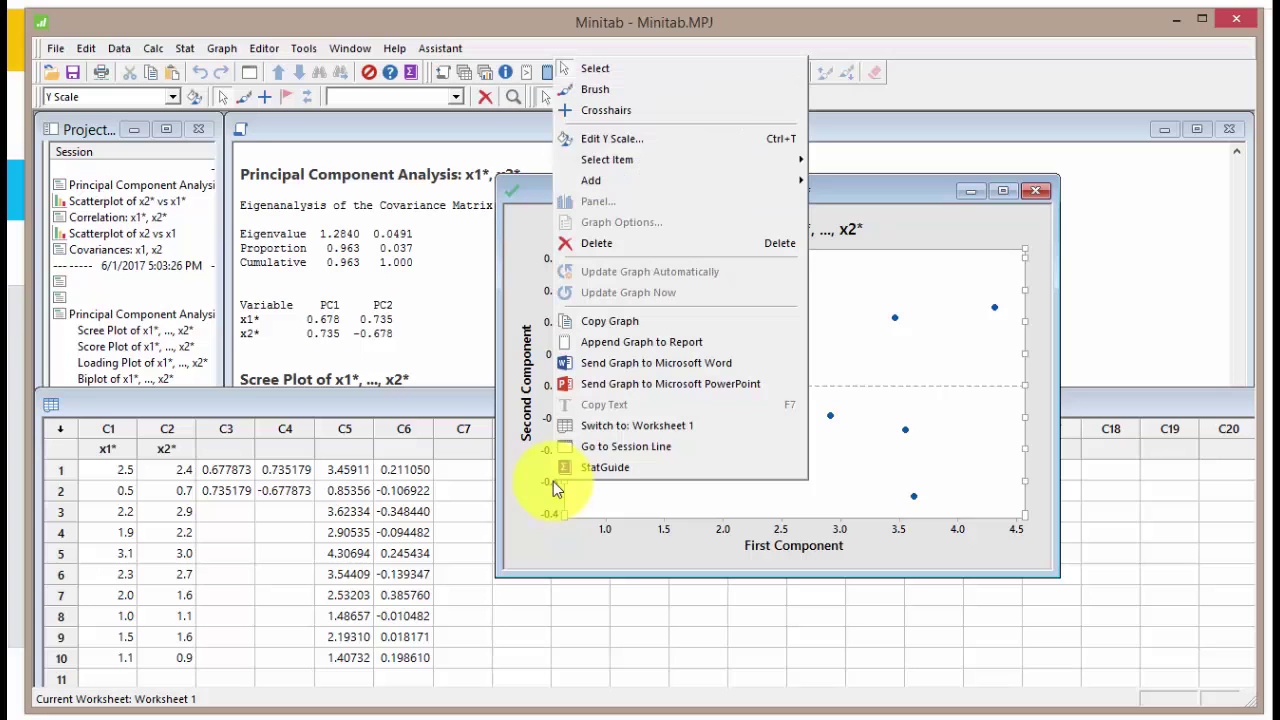
left_click(658, 143)
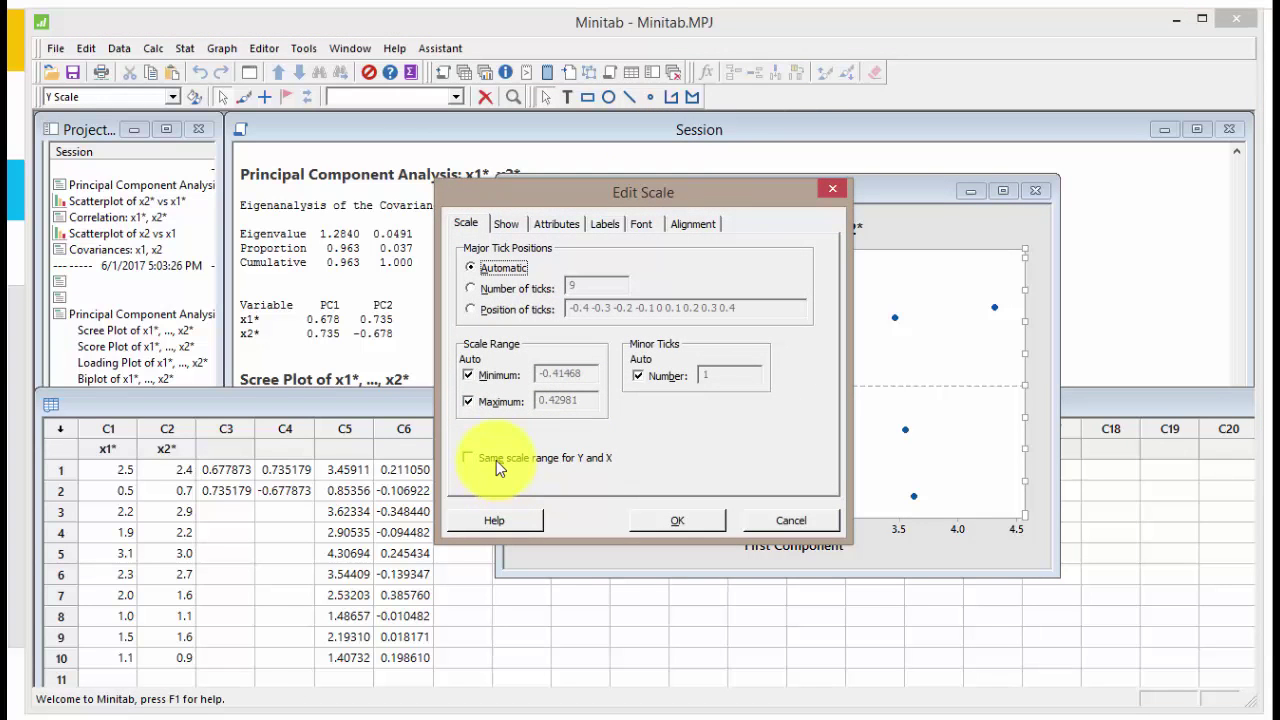
left_click(498, 462)
left_click(662, 516)
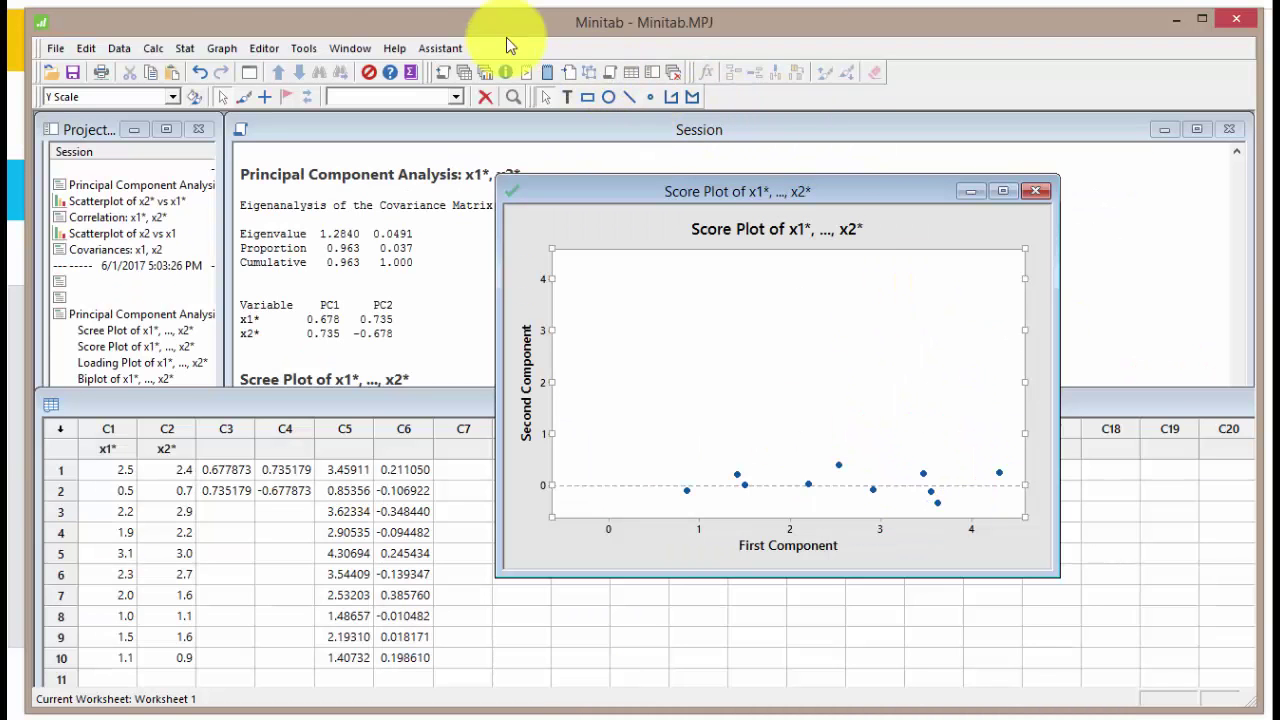
Inspect the Scree Plot of x1*, ..., x2* and close the graph without saving it to a separate file
left_click(358, 49)
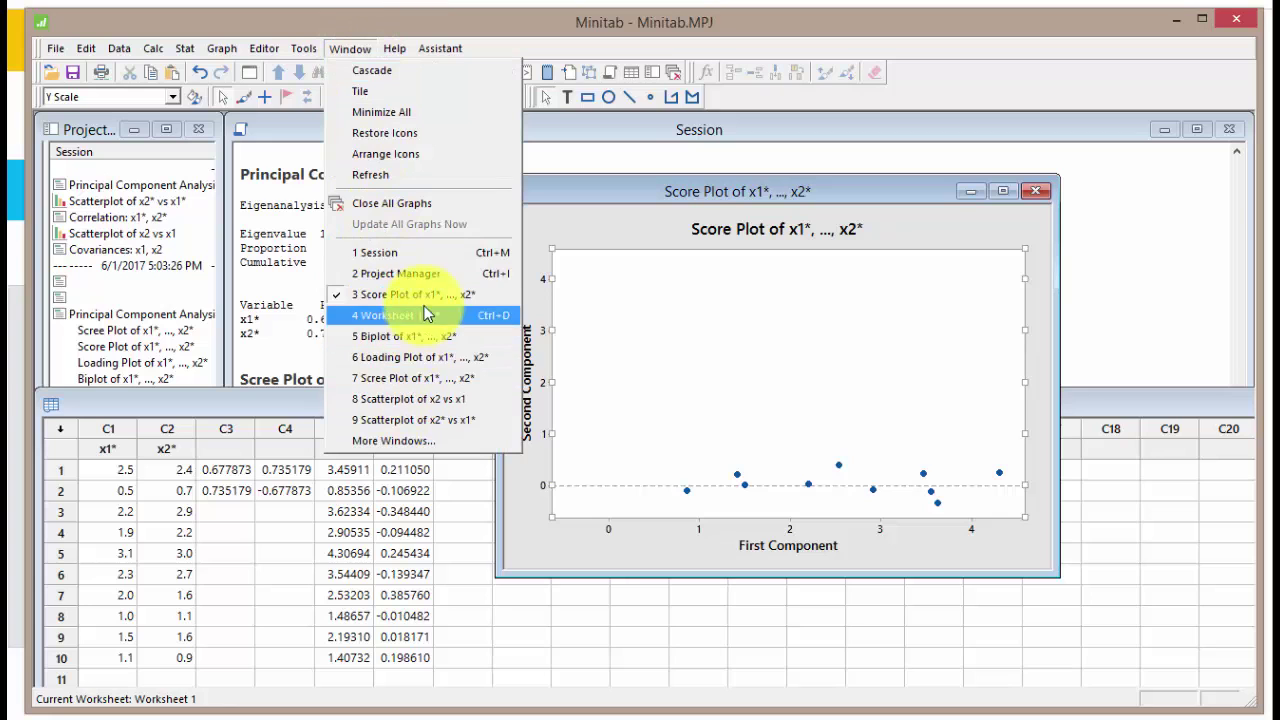
left_click(345, 379)
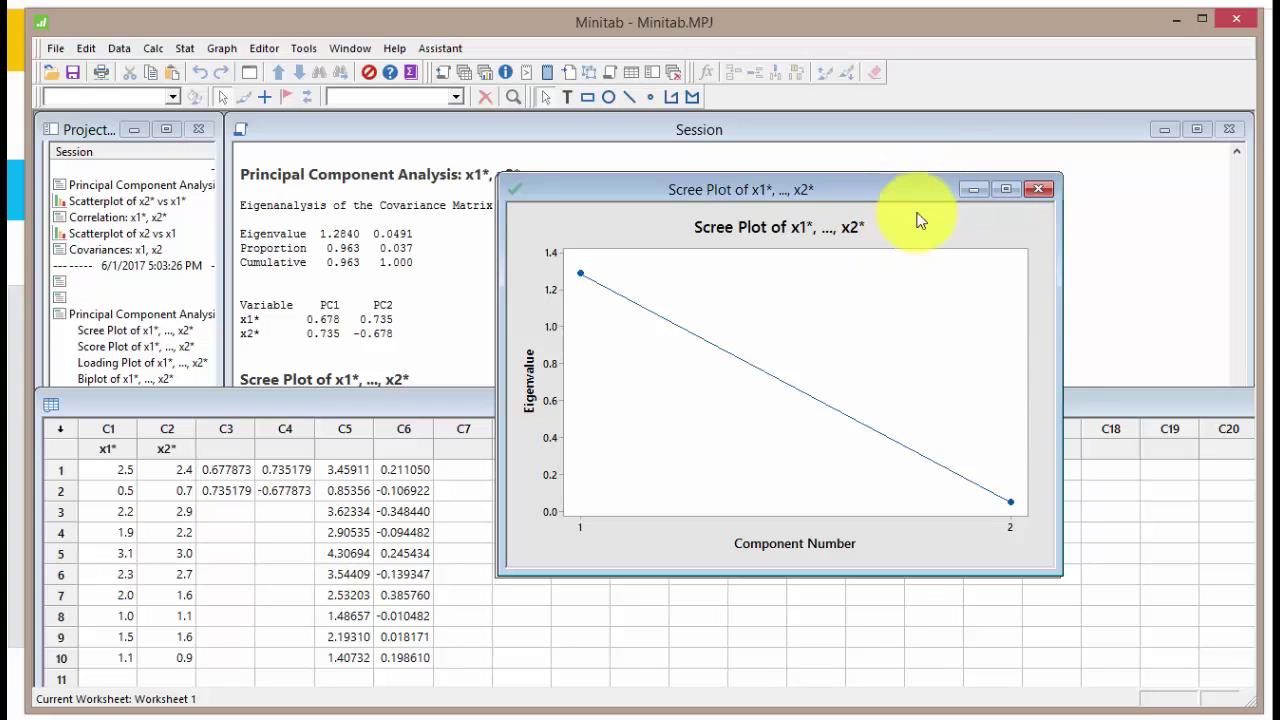
left_click(1038, 189)
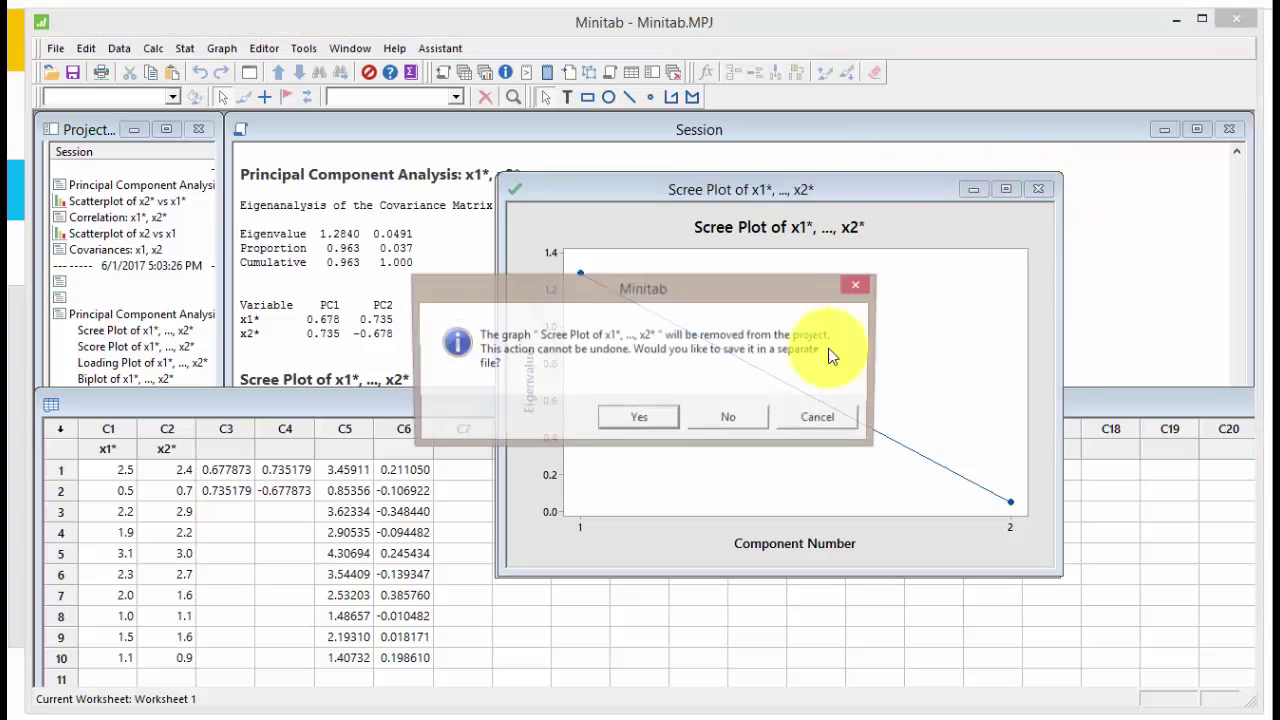
left_click(728, 417)
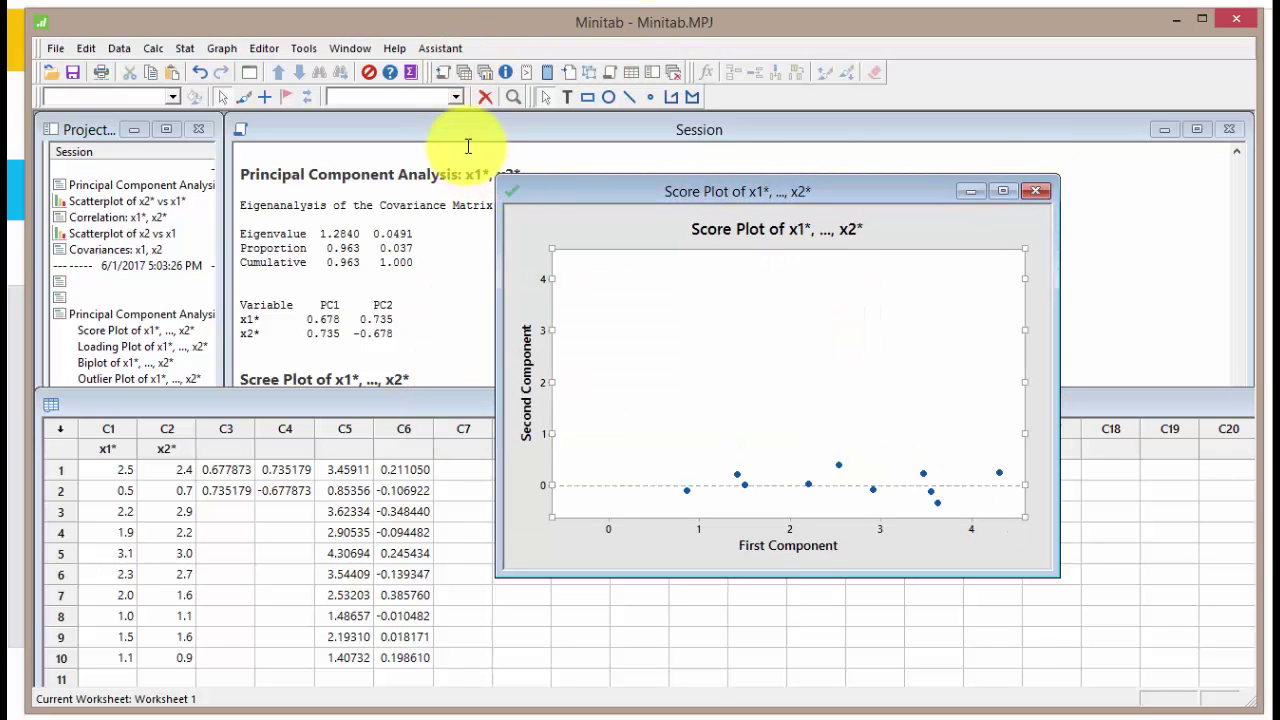
Bring up the Loading Plot of x1*, ..., x2* and place its window over the Score Plot
left_click(349, 50)
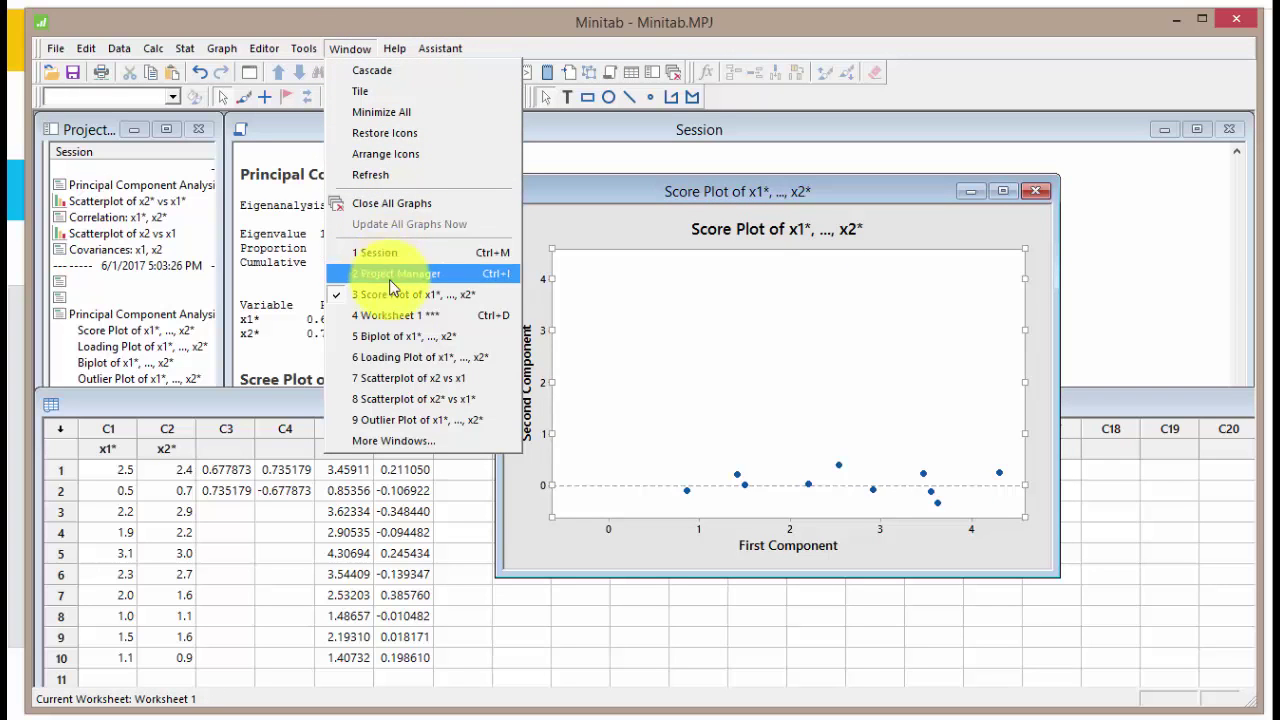
left_click(408, 358)
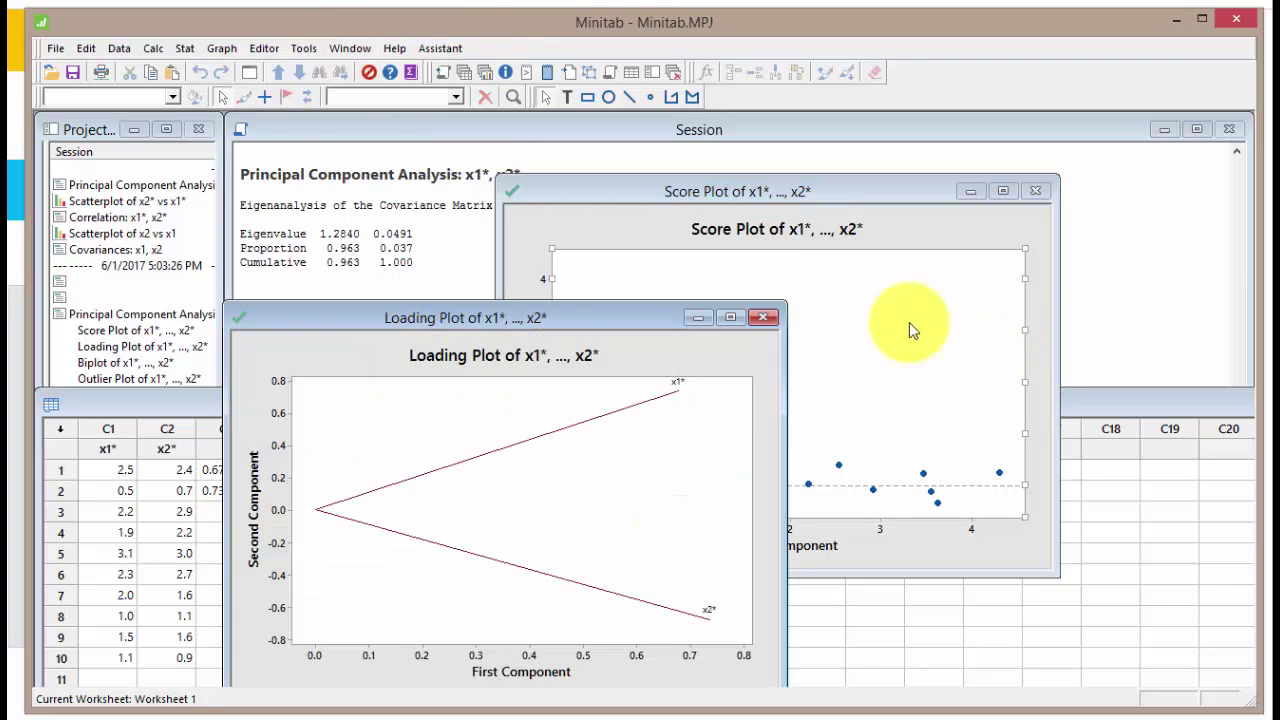
left_click_drag(585, 327, 859, 197)
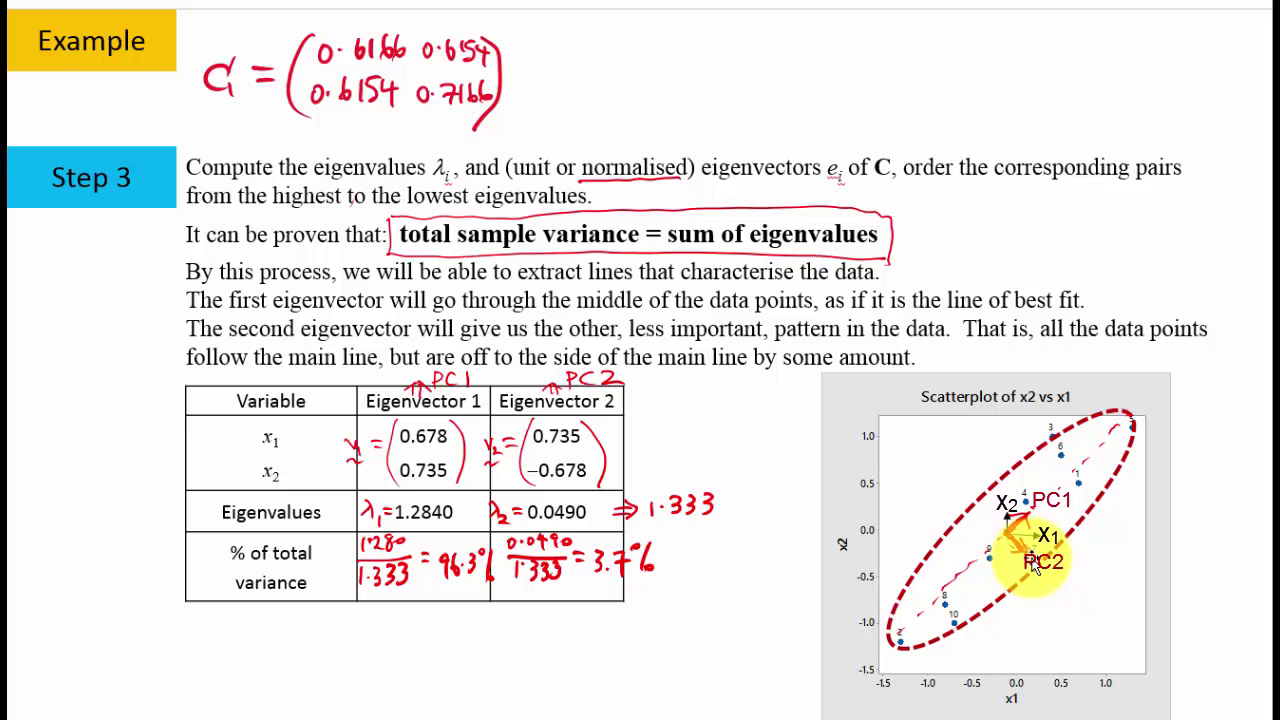
Switch from the slides back to Minitab and give the Loading Plot's Y and X axes the same scale range
key("alt+Tab")
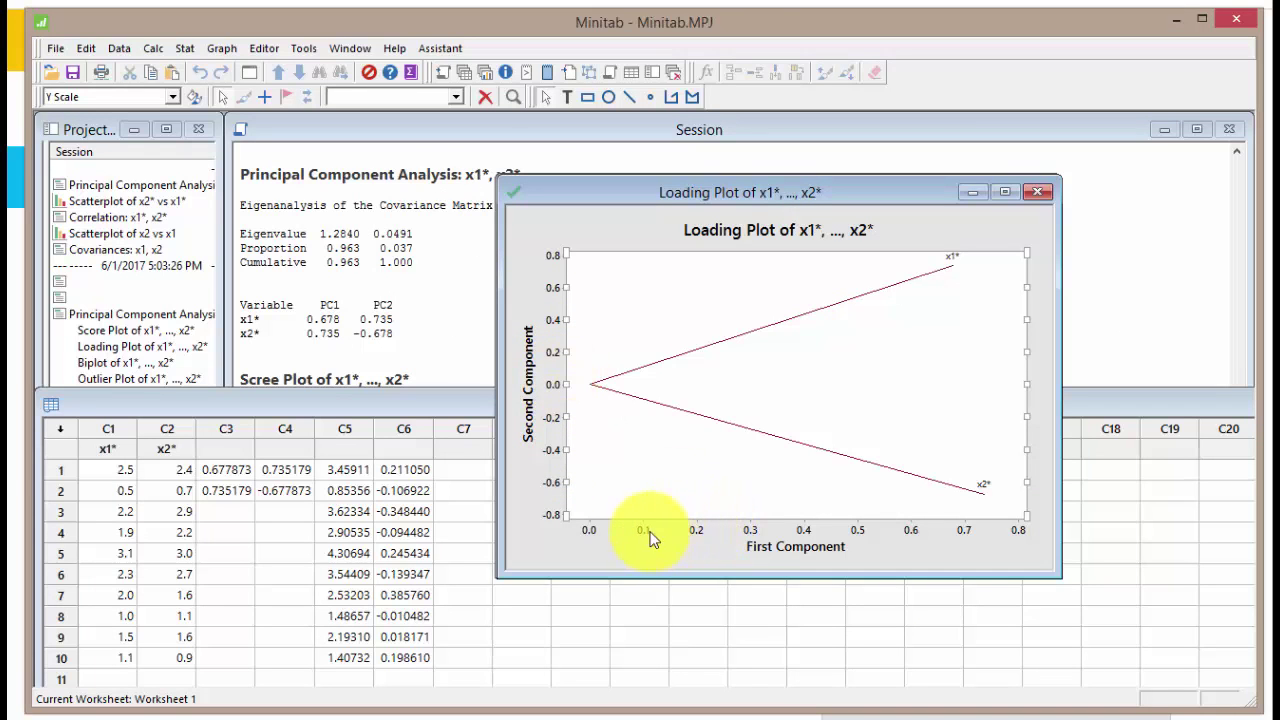
right_click(551, 451)
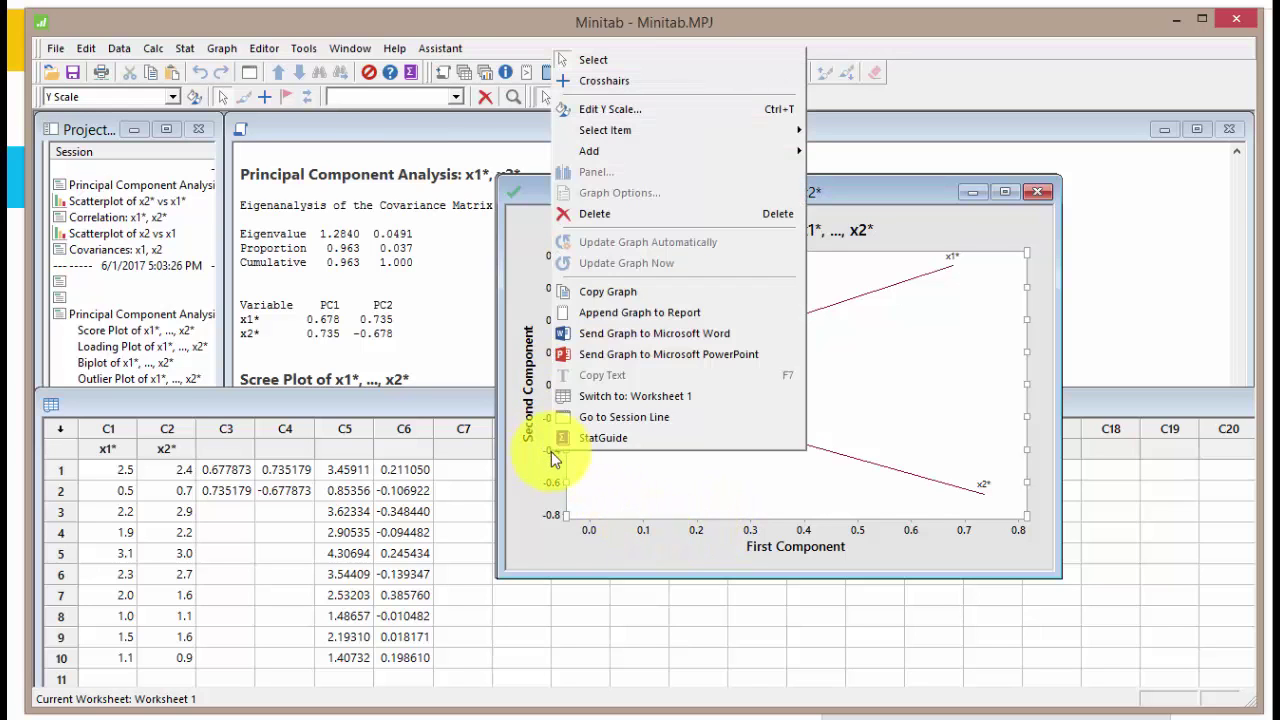
left_click(668, 109)
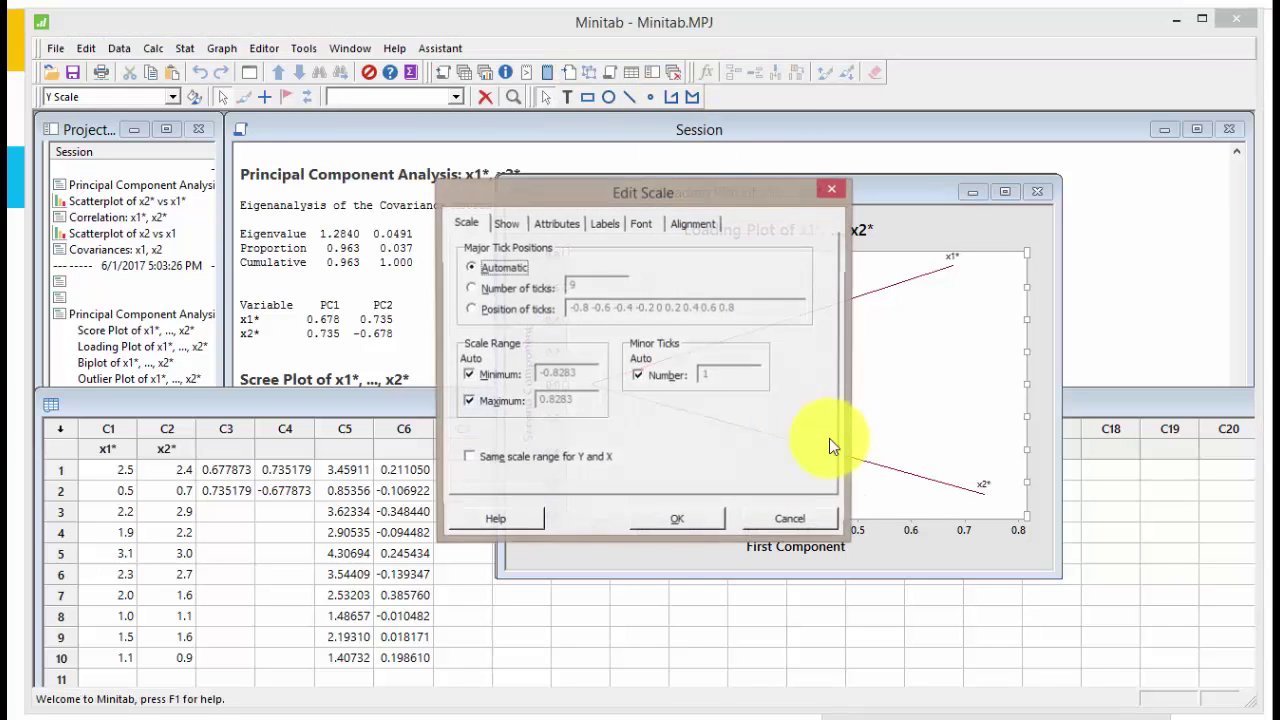
left_click(540, 459)
left_click(660, 521)
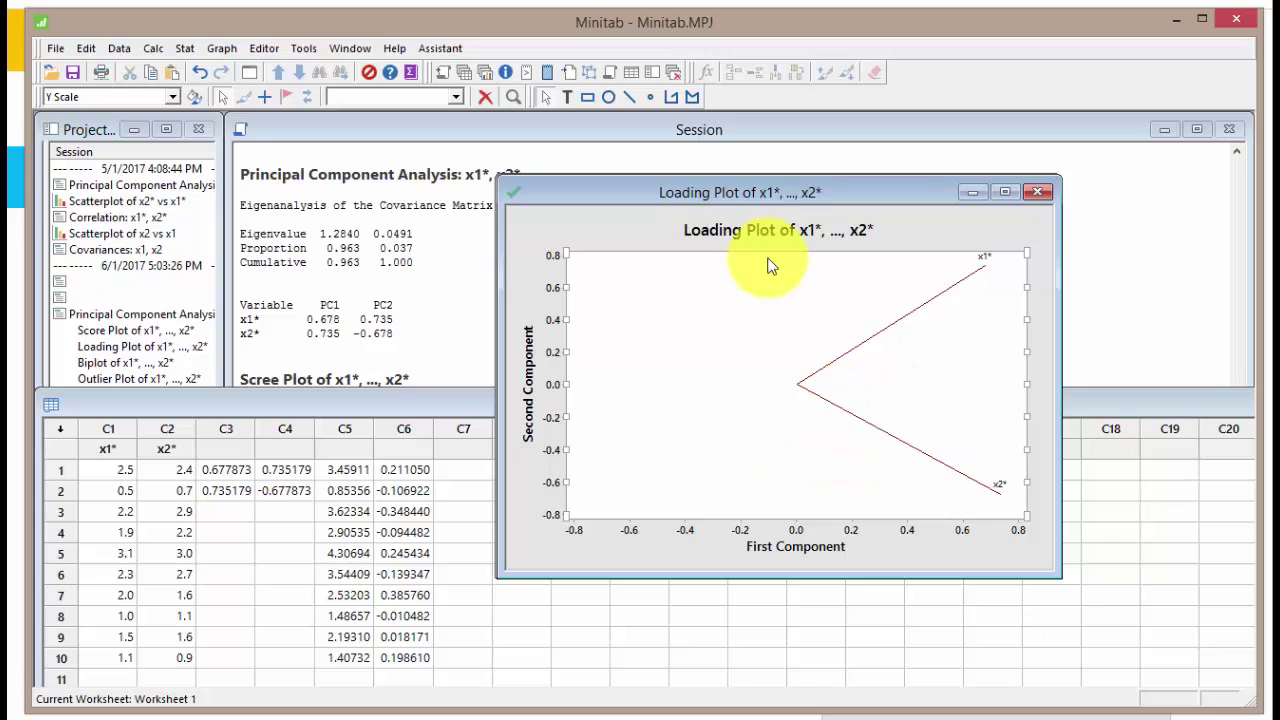
Bring up the Biplot of x1*, ..., x2*, place its window over the Loading Plot and inspect it
left_click(350, 48)
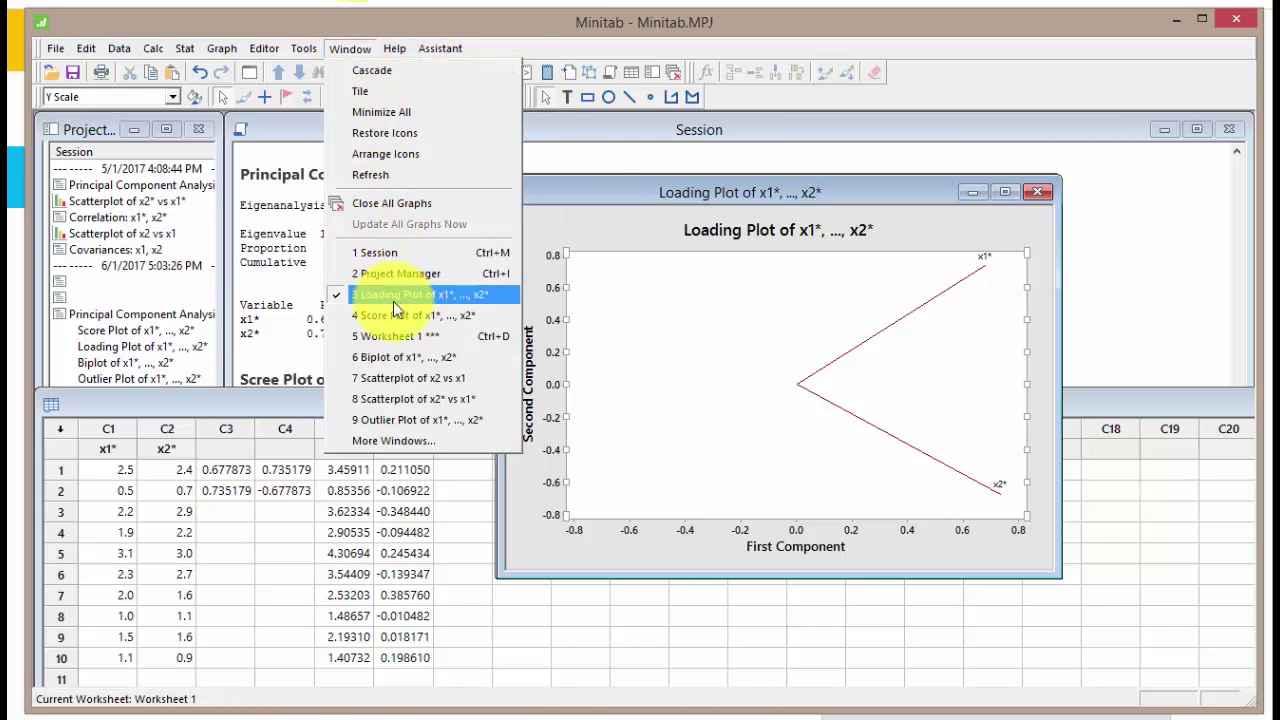
left_click(408, 357)
left_click_drag(649, 356, 890, 196)
left_click(918, 418)
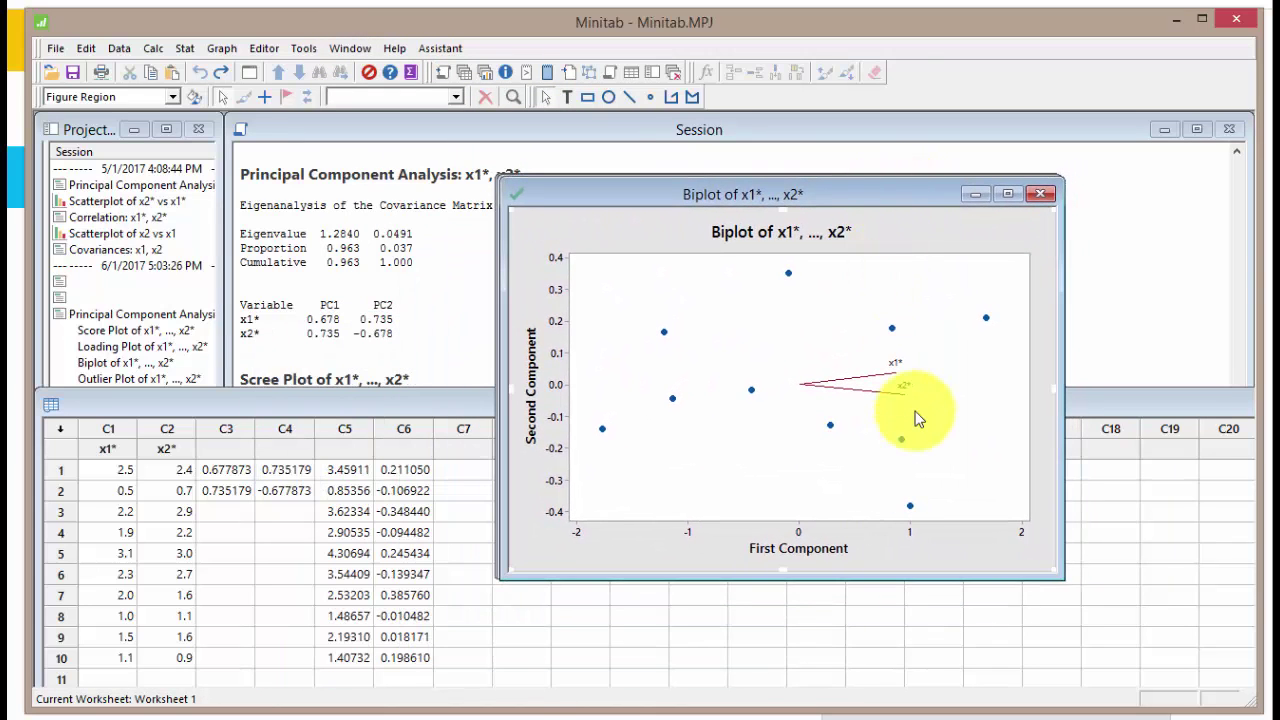